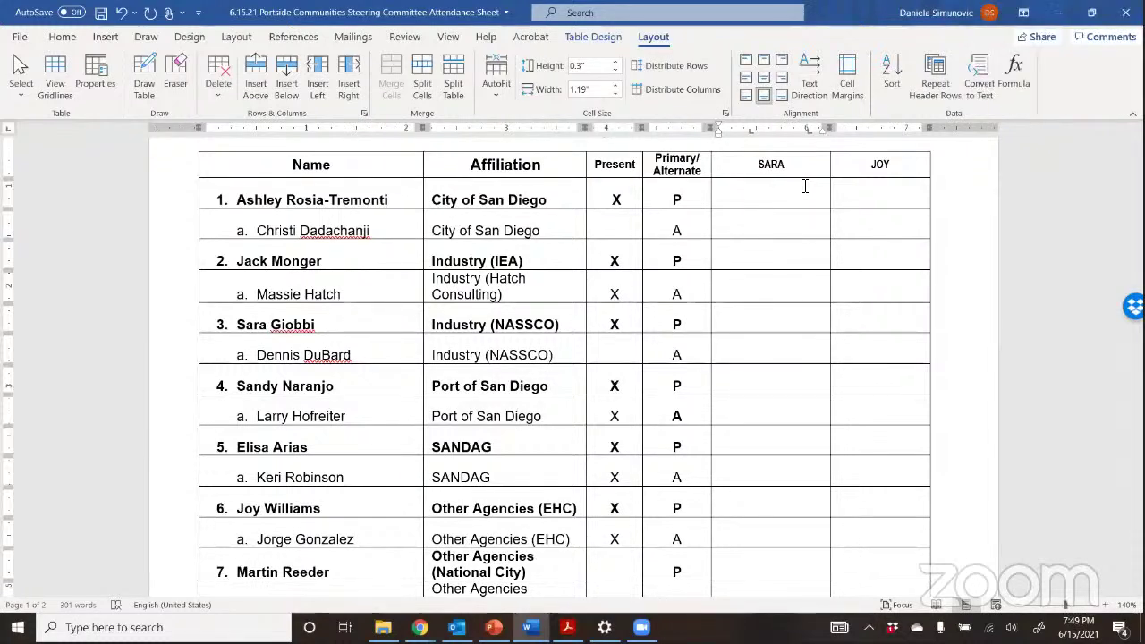
Record NO in the first candidate's vote column for the primary City of San Diego member in row 1
{"action": "type", "text": "n"}
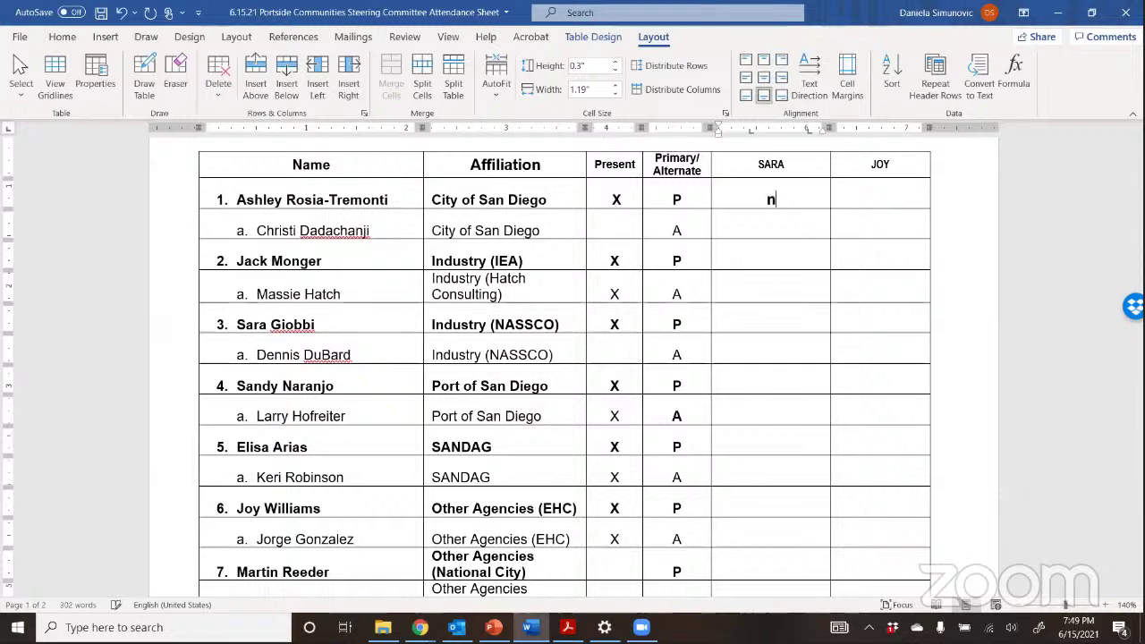
{"action": "key", "text": "BackSpace"}
{"action": "type", "text": "NO"}
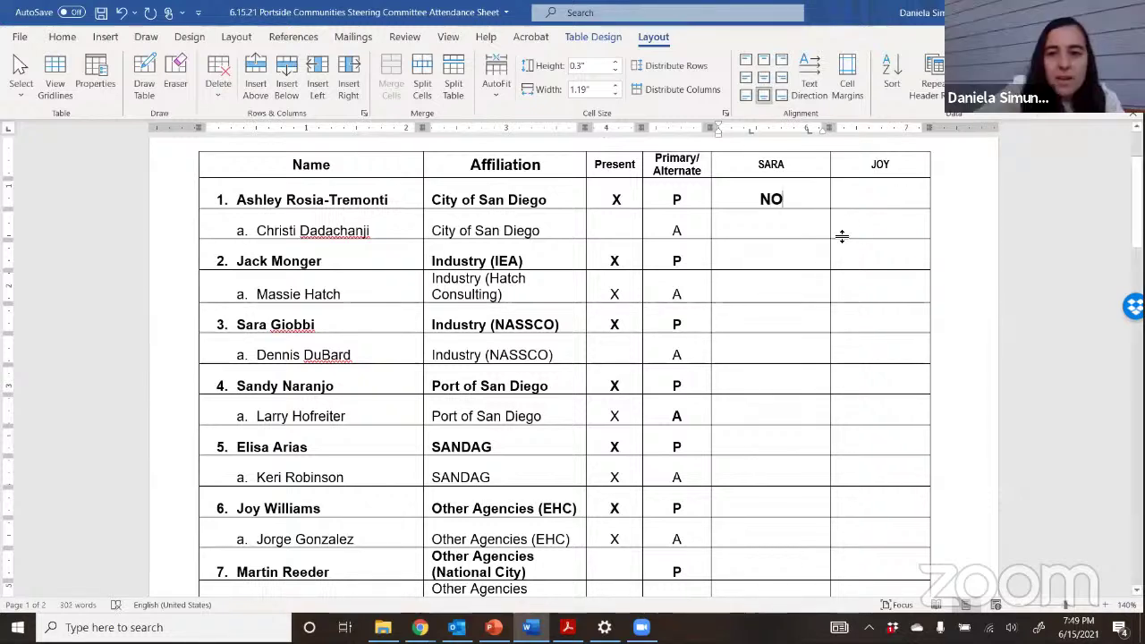
Record YES in the first candidate's column for the primary Industry (IEA) member in row 2 and make it bold
{"action": "left_click", "coordinate": [779, 261]}
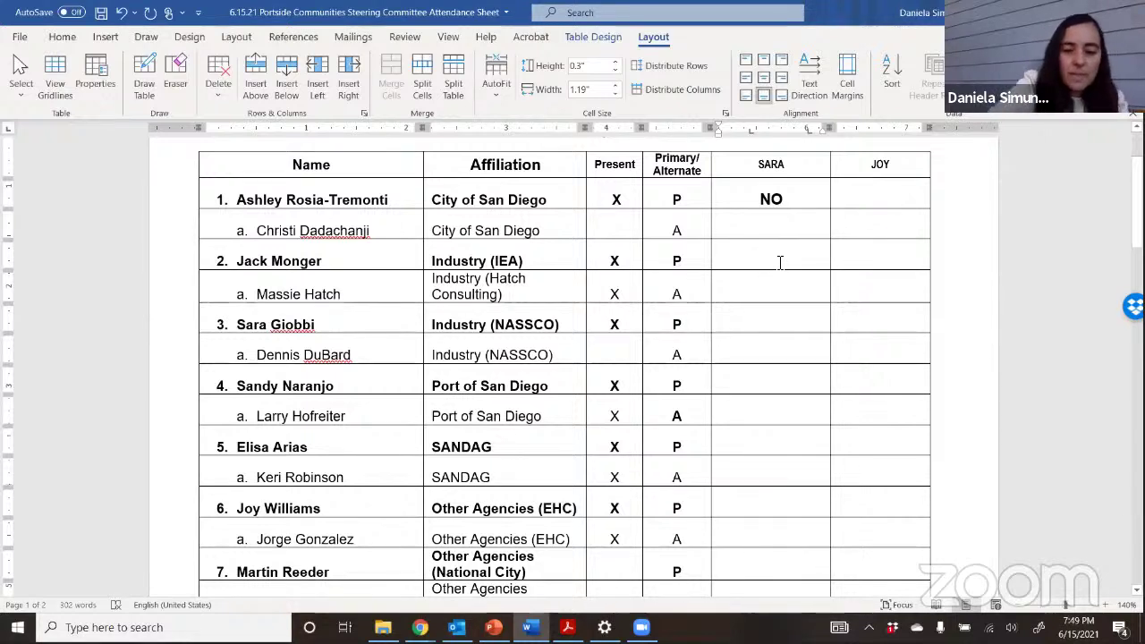
{"action": "type", "text": "YES"}
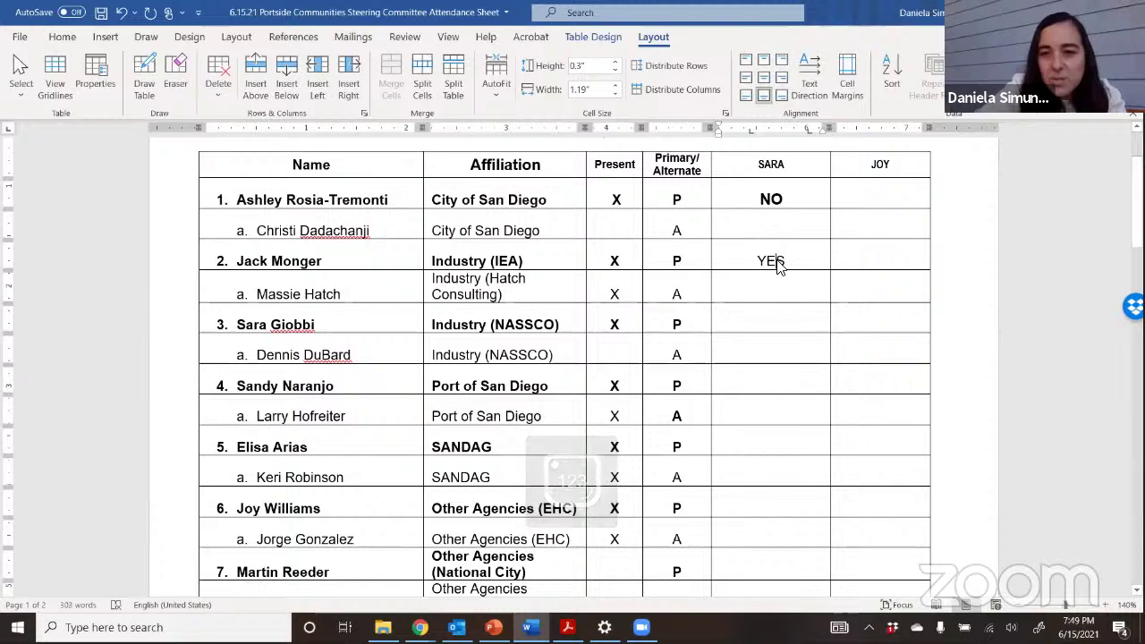
{"action": "right_click", "coordinate": [778, 260]}
{"action": "left_click", "coordinate": [754, 260]}
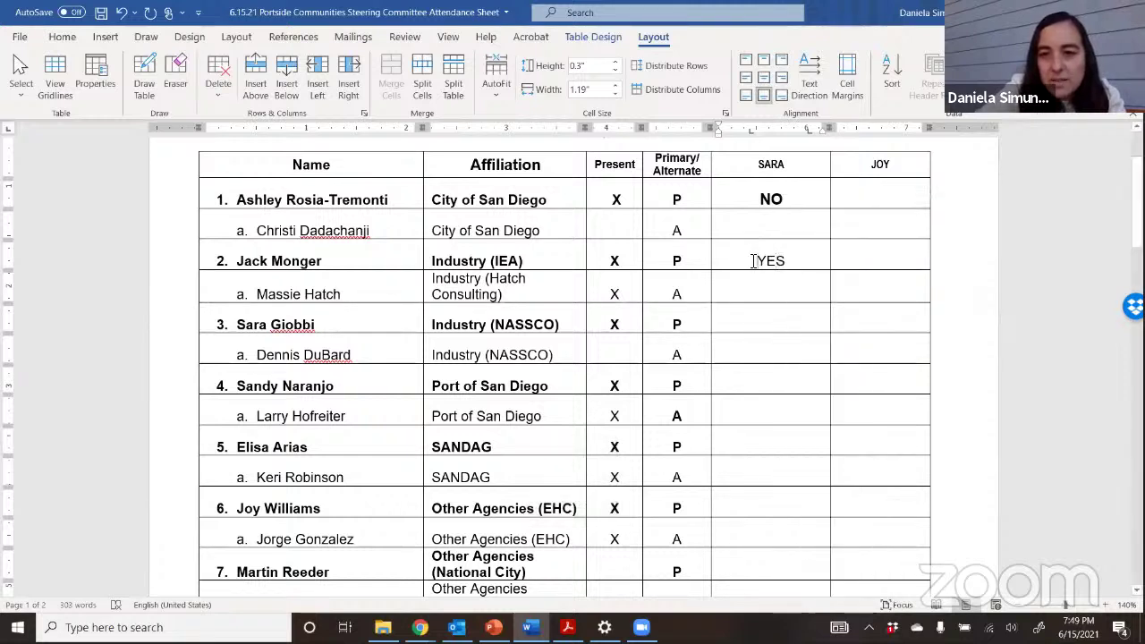
{"action": "double_click", "coordinate": [778, 260]}
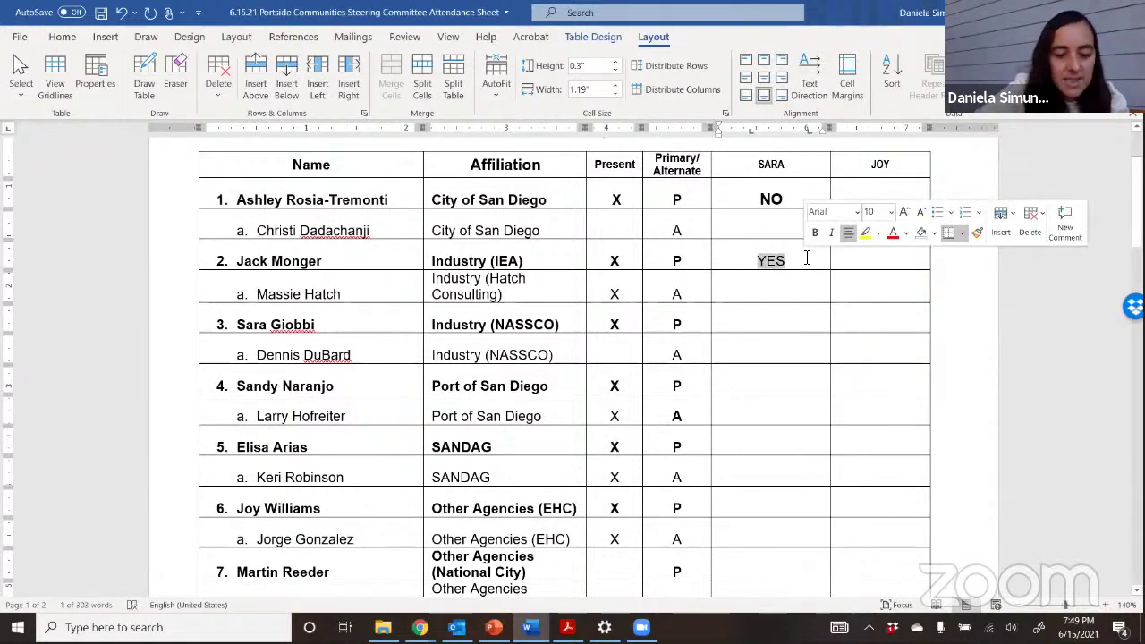
Record YES in the first candidate's column for the primary Industry (NASSCO) member in row 3
{"action": "left_click", "coordinate": [783, 332]}
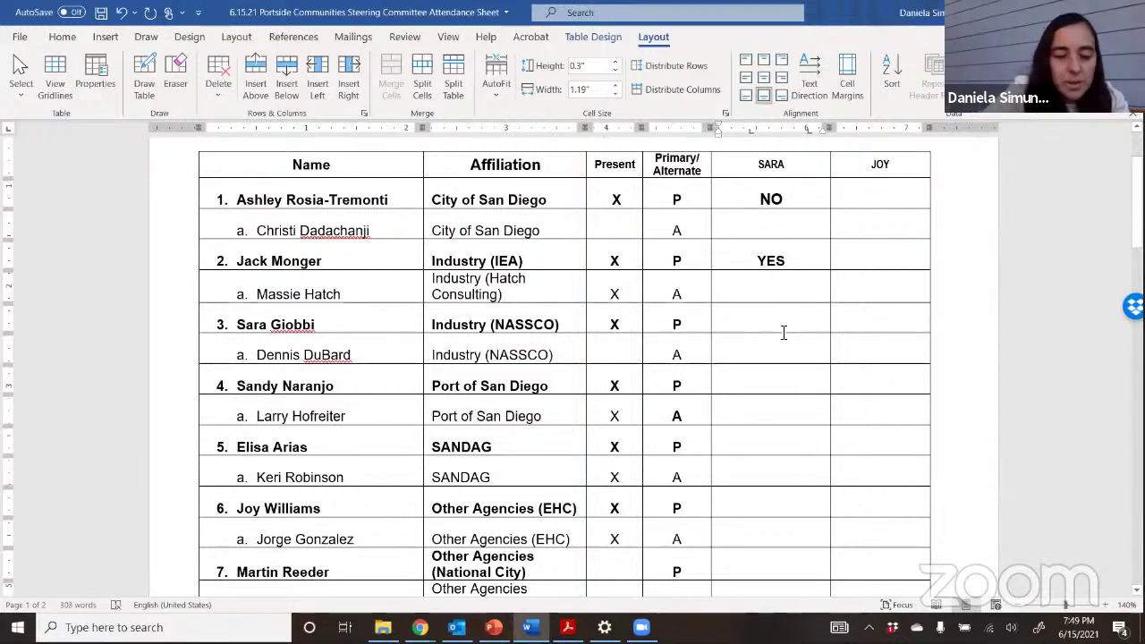
{"action": "type", "text": "YS"}
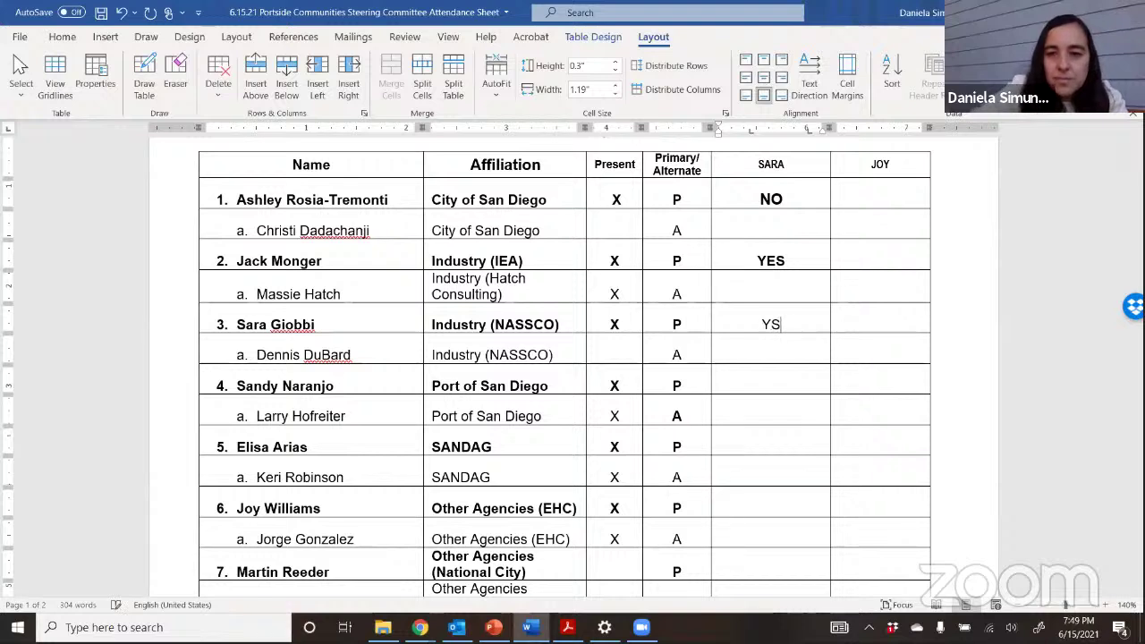
{"action": "key", "text": "BackSpace"}
{"action": "type", "text": "ES"}
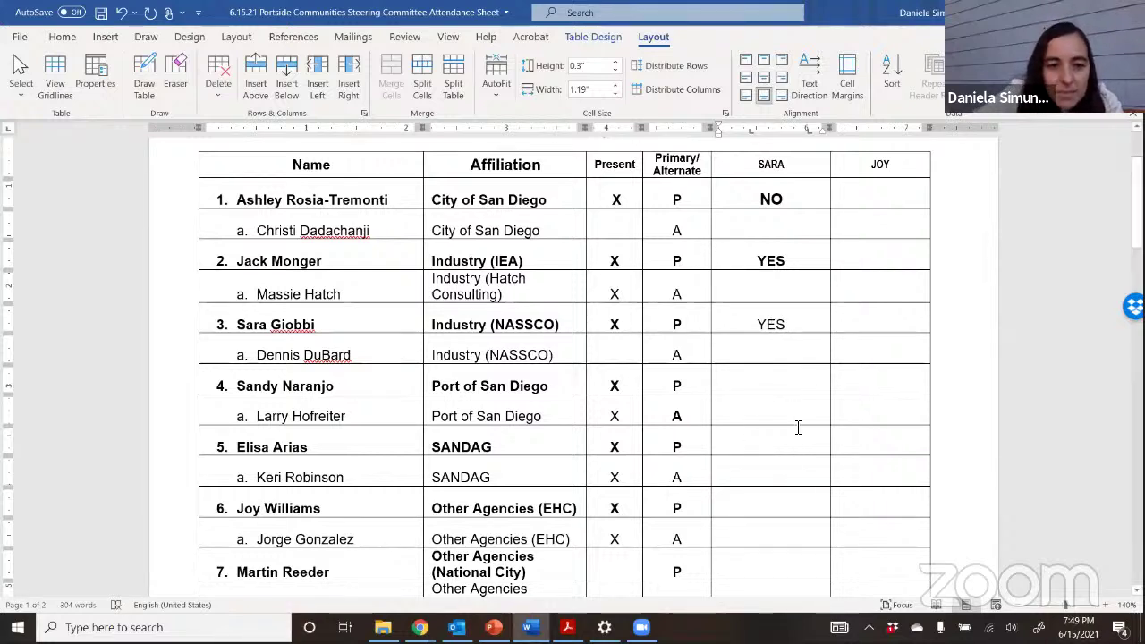
Record NO in the first candidate's column for the primary Port of San Diego member in row 4
{"action": "left_click", "coordinate": [761, 378]}
{"action": "scroll", "coordinate": [761, 379], "scroll_direction": "down", "scroll_amount": 2}
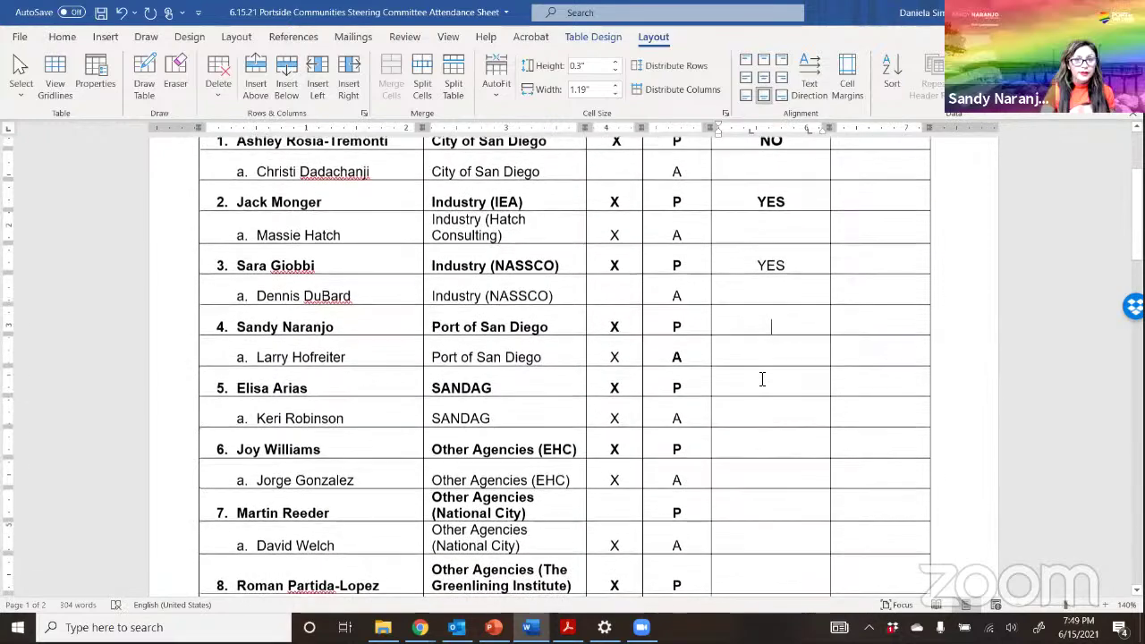
{"action": "scroll", "coordinate": [763, 379], "scroll_direction": "down", "scroll_amount": 2}
{"action": "type", "text": "NO"}
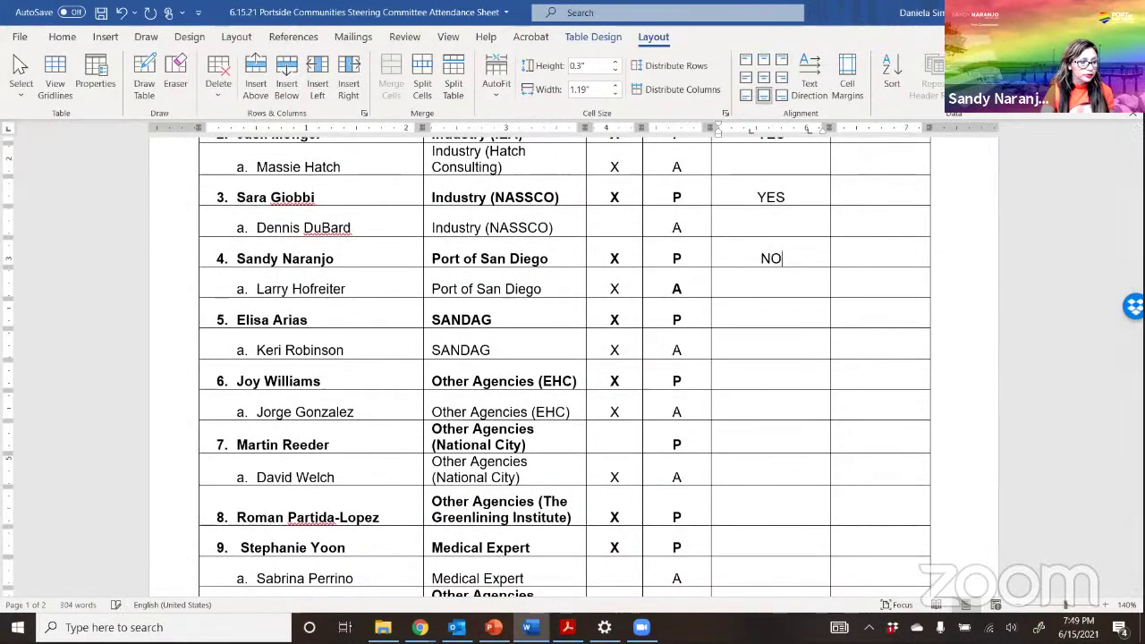
Record NO in the first candidate's column for the primary SANDAG and EHC members in rows 5 and 6
{"action": "left_click", "coordinate": [740, 322]}
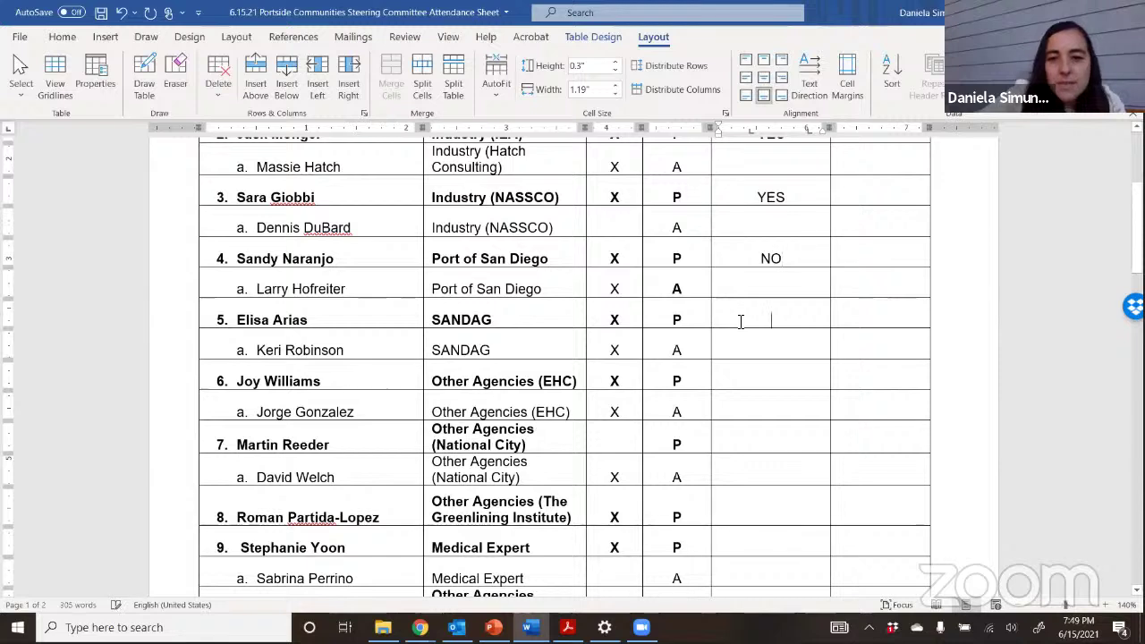
{"action": "type", "text": "NO"}
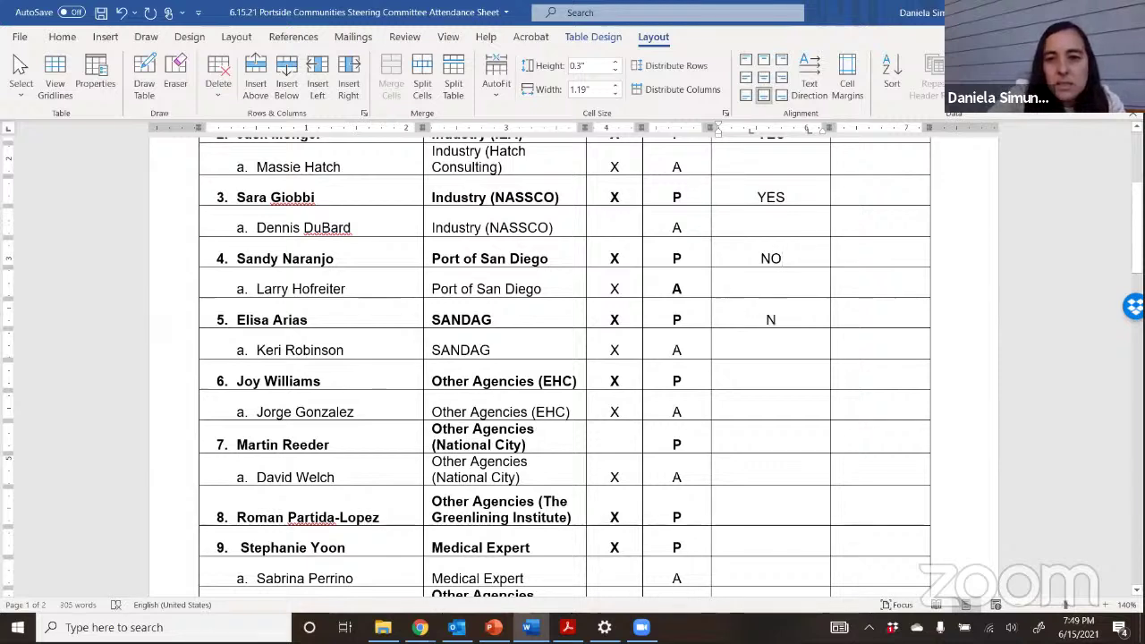
{"action": "left_click", "coordinate": [750, 377]}
{"action": "type", "text": "NO"}
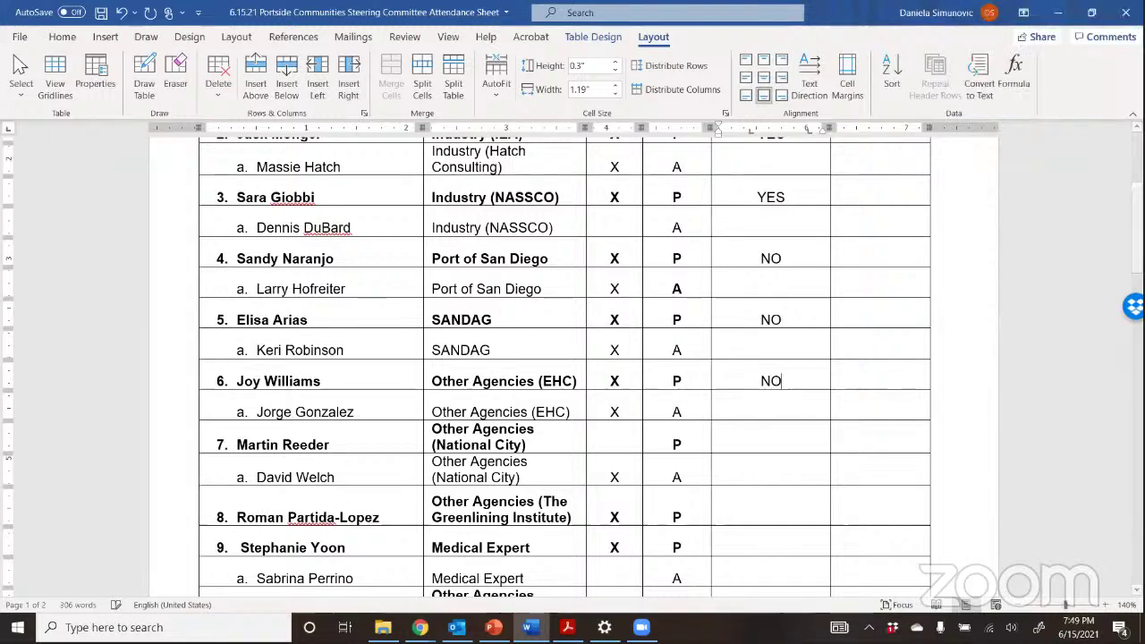
Record YES in the first candidate's column for the National City alternate under row 7
{"action": "scroll", "coordinate": [725, 434], "scroll_direction": "down", "scroll_amount": 1}
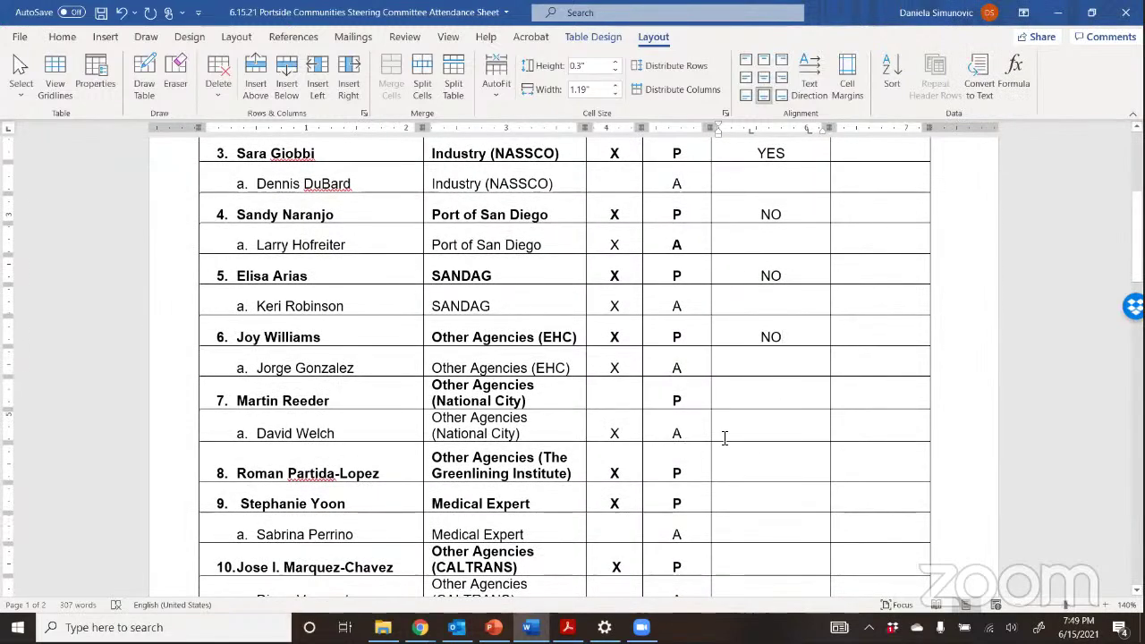
{"action": "left_click", "coordinate": [766, 398]}
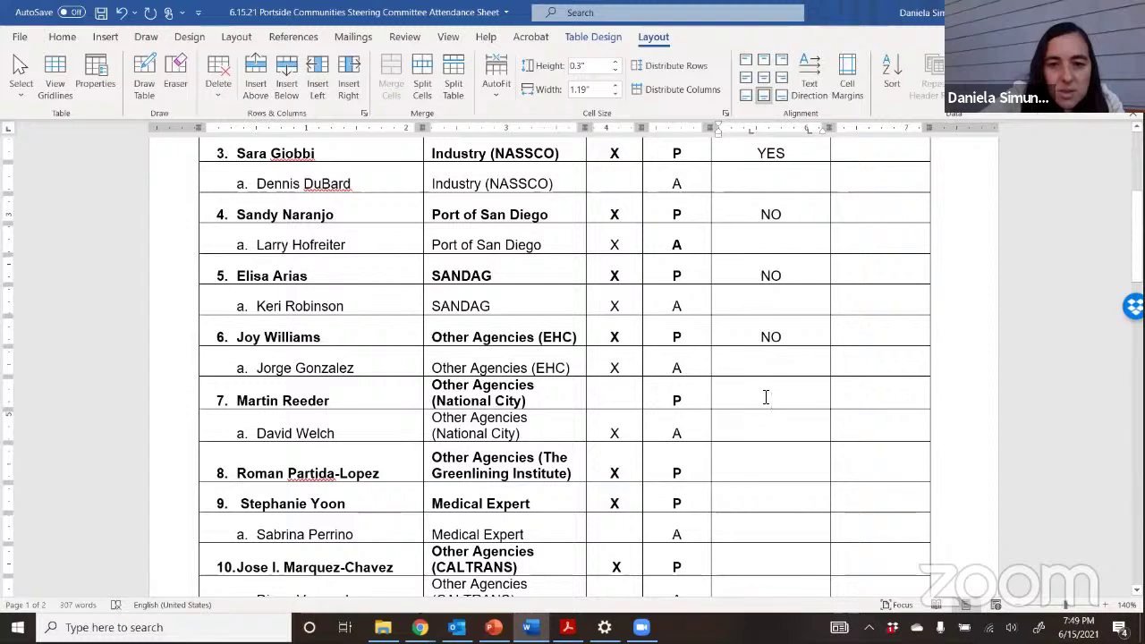
{"action": "scroll", "coordinate": [765, 398], "scroll_direction": "down", "scroll_amount": 1}
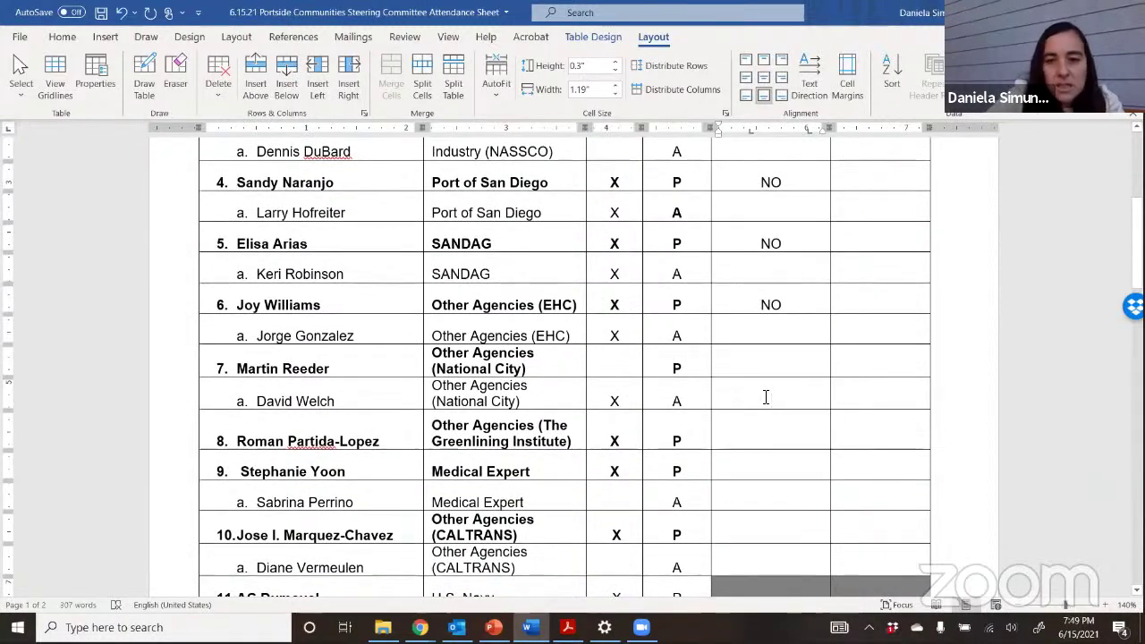
{"action": "left_click", "coordinate": [766, 397]}
{"action": "type", "text": "YES"}
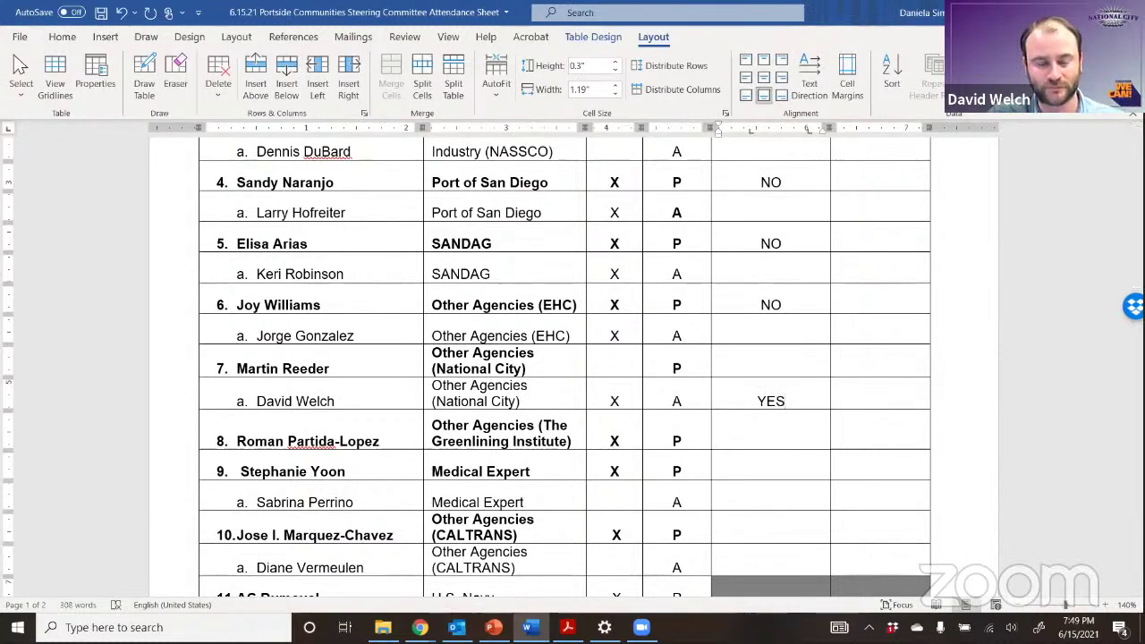
Record NO in the first candidate's column for The Greenlining Institute member in row 8 and the primary Medical Expert in row 9
{"action": "scroll", "coordinate": [826, 367], "scroll_direction": "down", "scroll_amount": 1}
{"action": "left_click", "coordinate": [748, 388]}
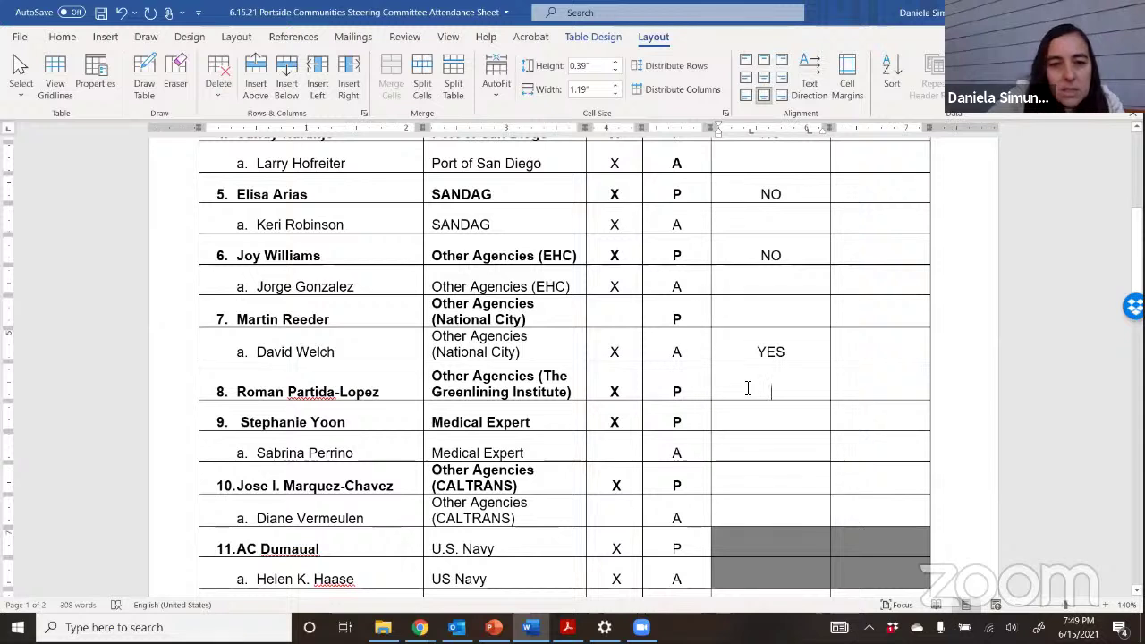
{"action": "type", "text": "NO"}
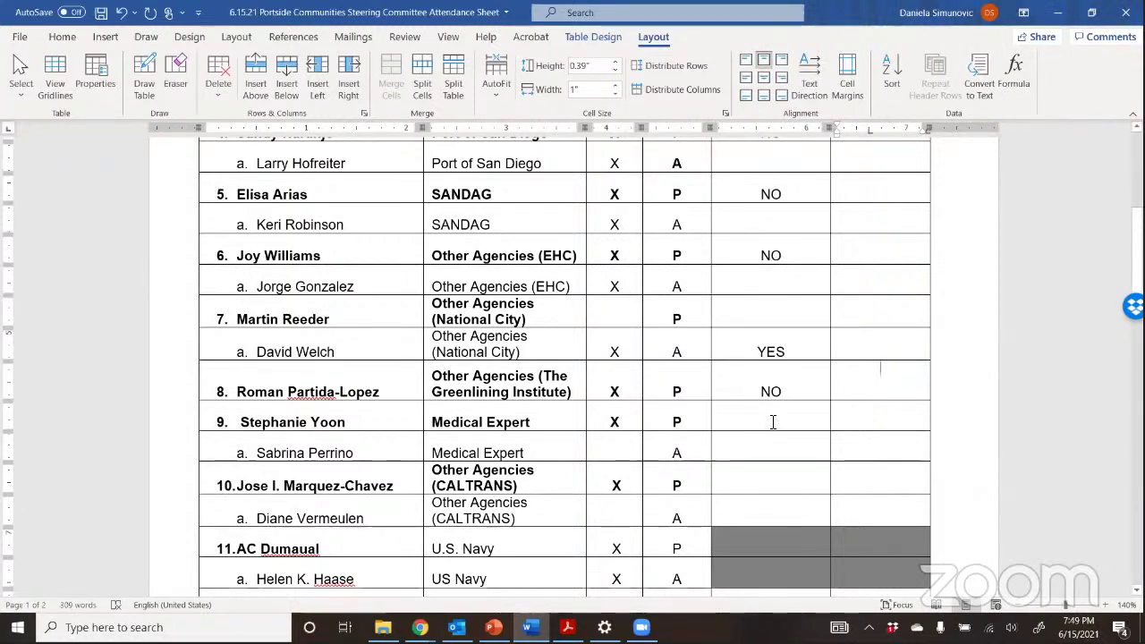
{"action": "left_click", "coordinate": [773, 422]}
{"action": "type", "text": "NO"}
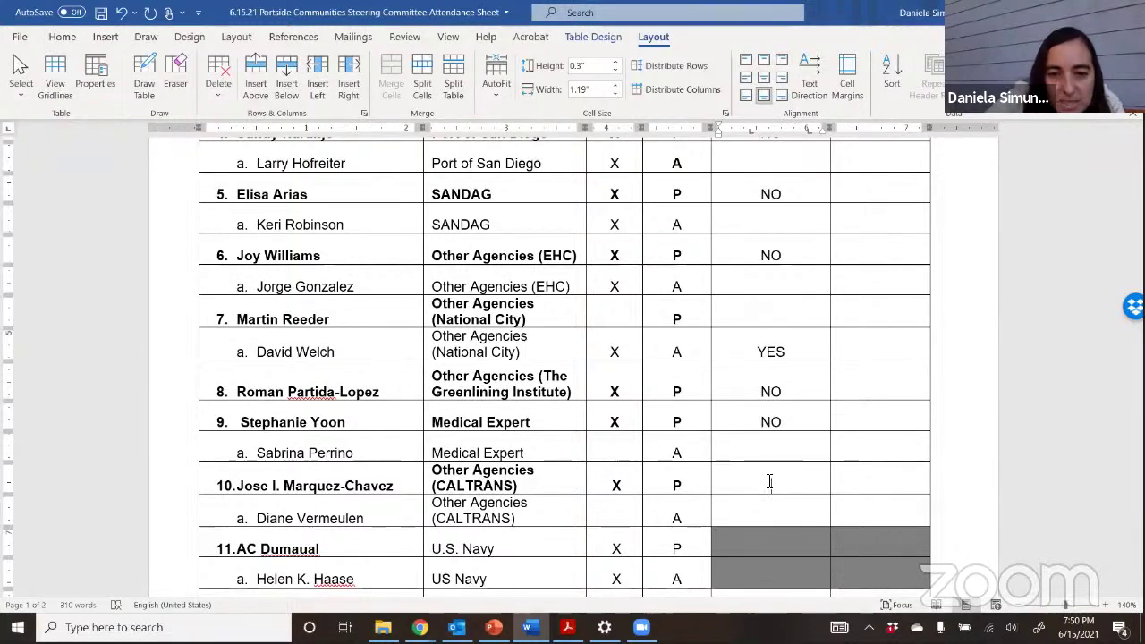
Record NO for the primary CALTRANS member in row 10 and YES for the primary SDG&E member in row 12 in the first candidate's column
{"action": "scroll", "coordinate": [769, 482], "scroll_direction": "down", "scroll_amount": 3}
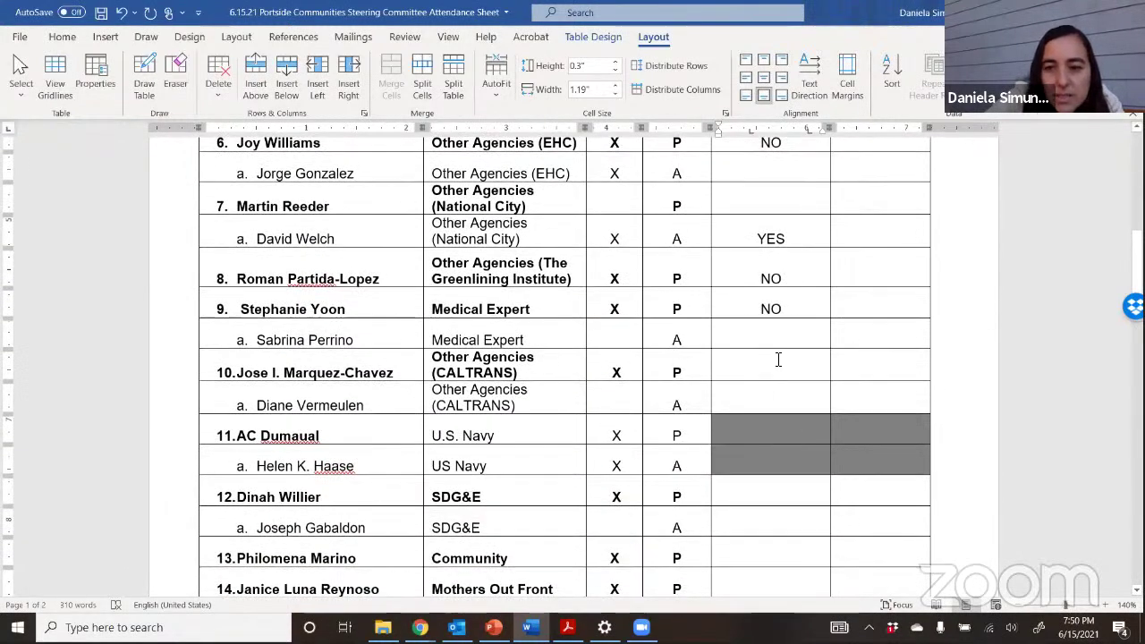
{"action": "type", "text": "NO"}
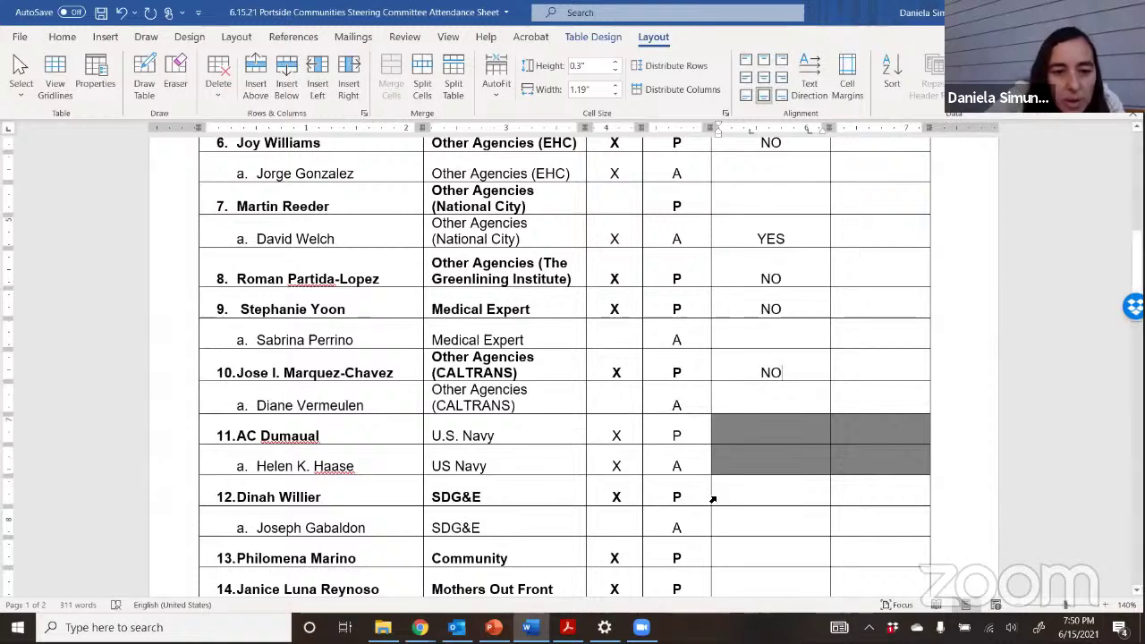
{"action": "scroll", "coordinate": [713, 499], "scroll_direction": "down", "scroll_amount": 4}
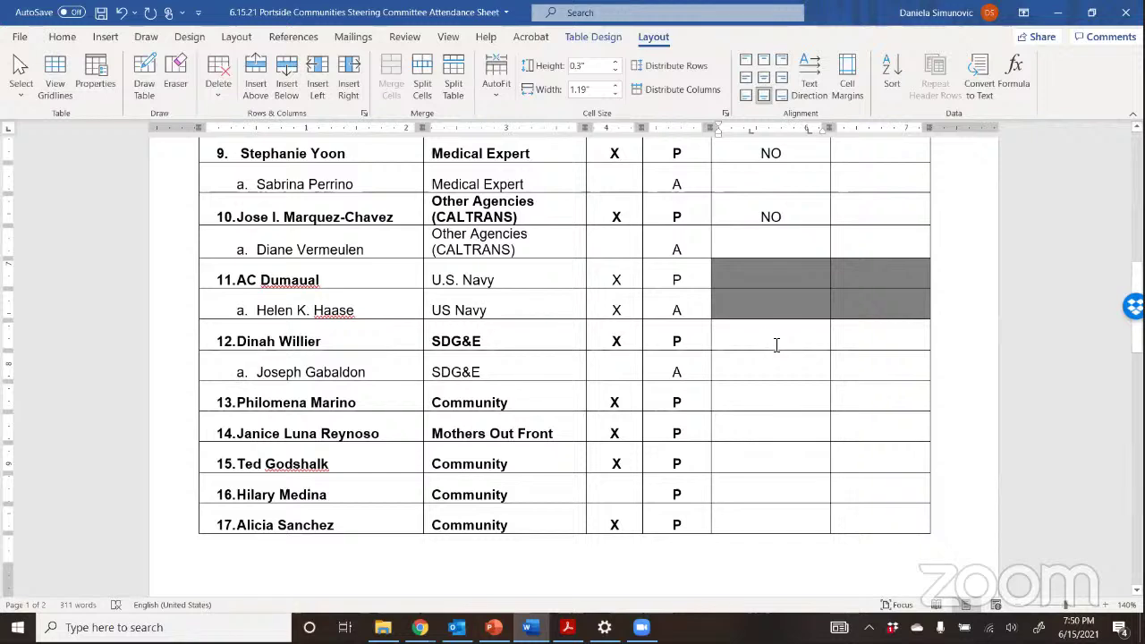
{"action": "left_click", "coordinate": [771, 340]}
{"action": "type", "text": "YES"}
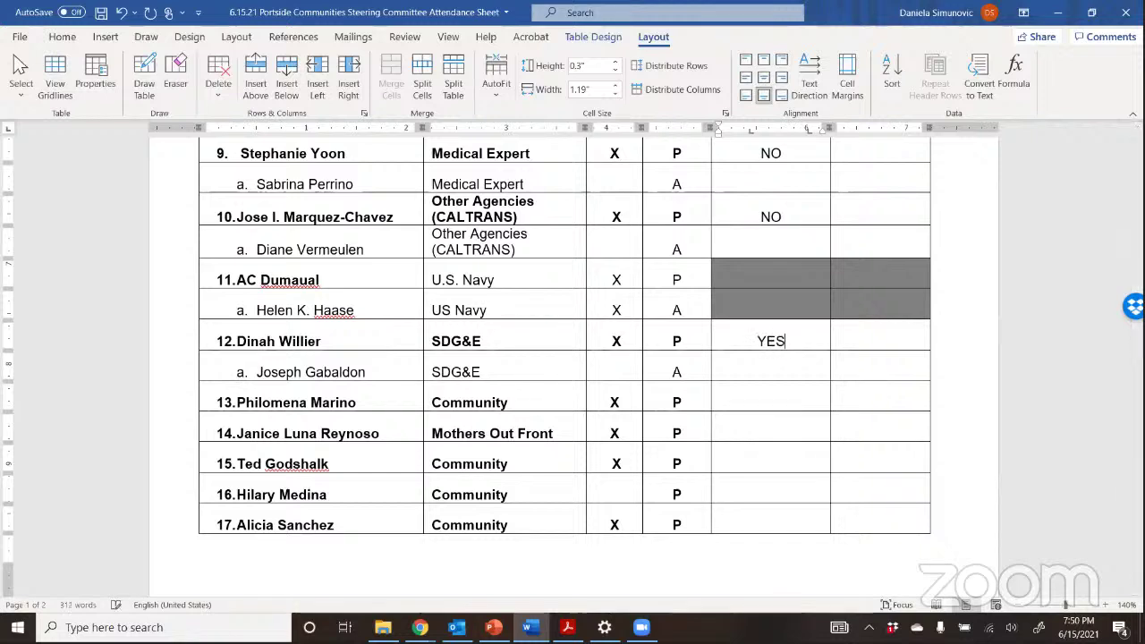
Leave row 13 blank and record NO in the first candidate's column for the Mothers Out Front member in row 14 and the Community member in row 15
{"action": "left_click", "coordinate": [771, 400]}
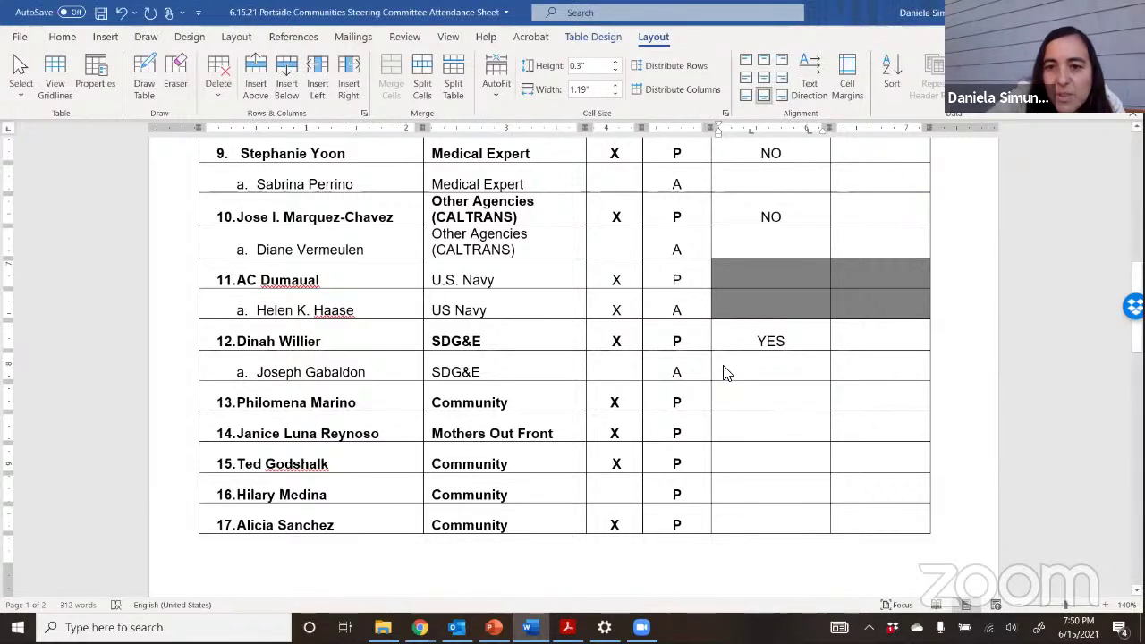
{"action": "scroll", "coordinate": [726, 367], "scroll_direction": "down", "scroll_amount": 1}
{"action": "scroll", "coordinate": [727, 367], "scroll_direction": "down", "scroll_amount": 1}
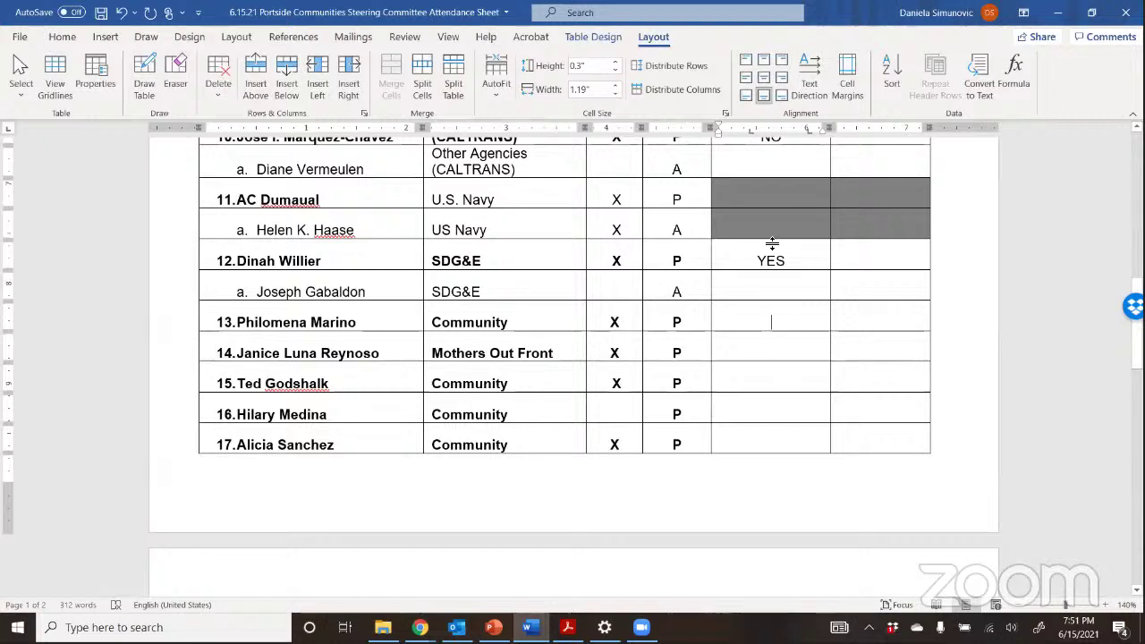
{"action": "key", "text": "Tab"}
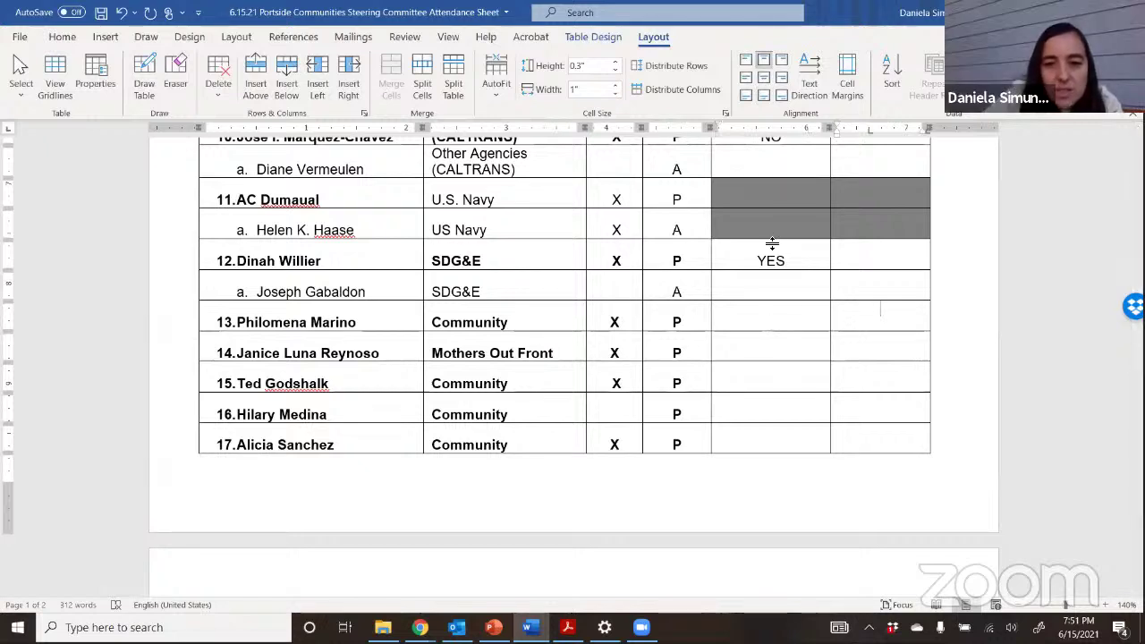
{"action": "left_click", "coordinate": [775, 352]}
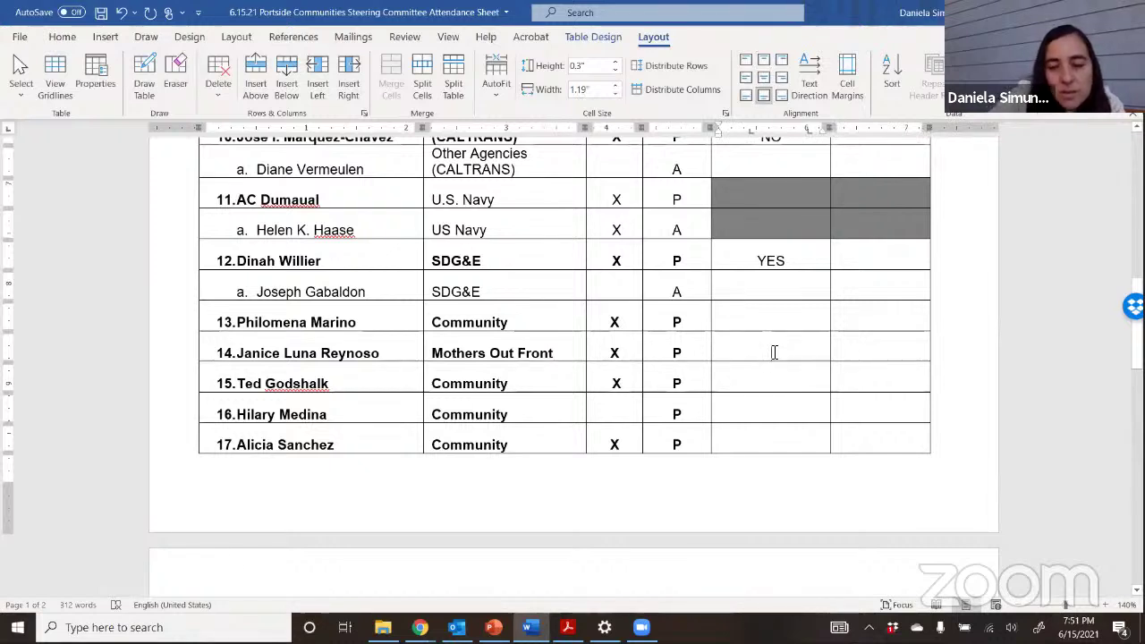
{"action": "left_click", "coordinate": [774, 353]}
{"action": "type", "text": "NO"}
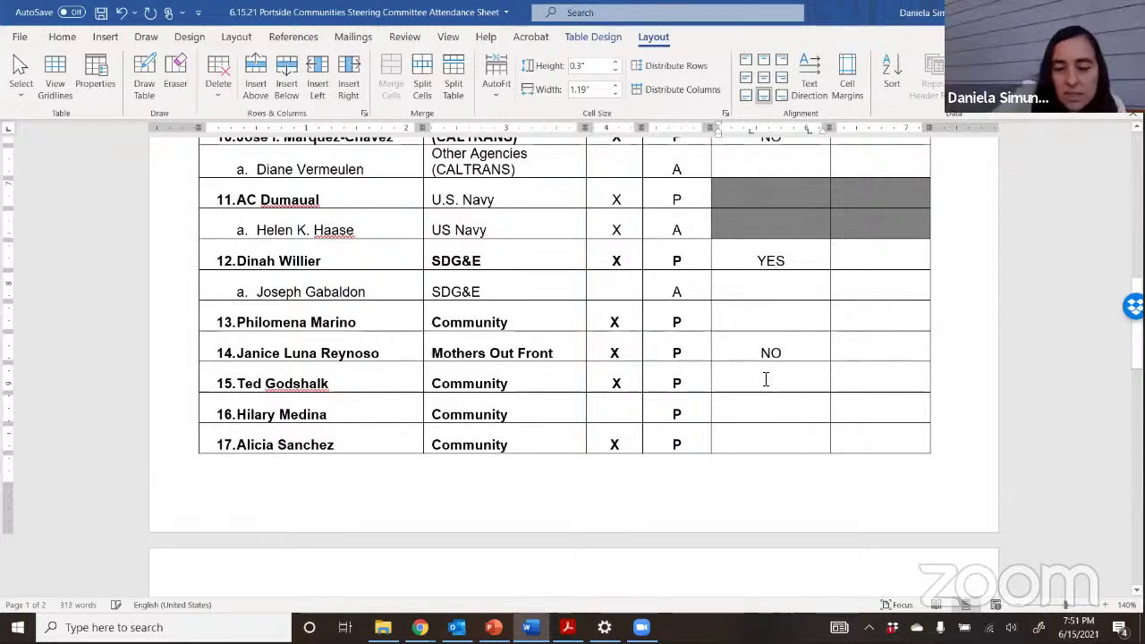
{"action": "type", "text": "NO"}
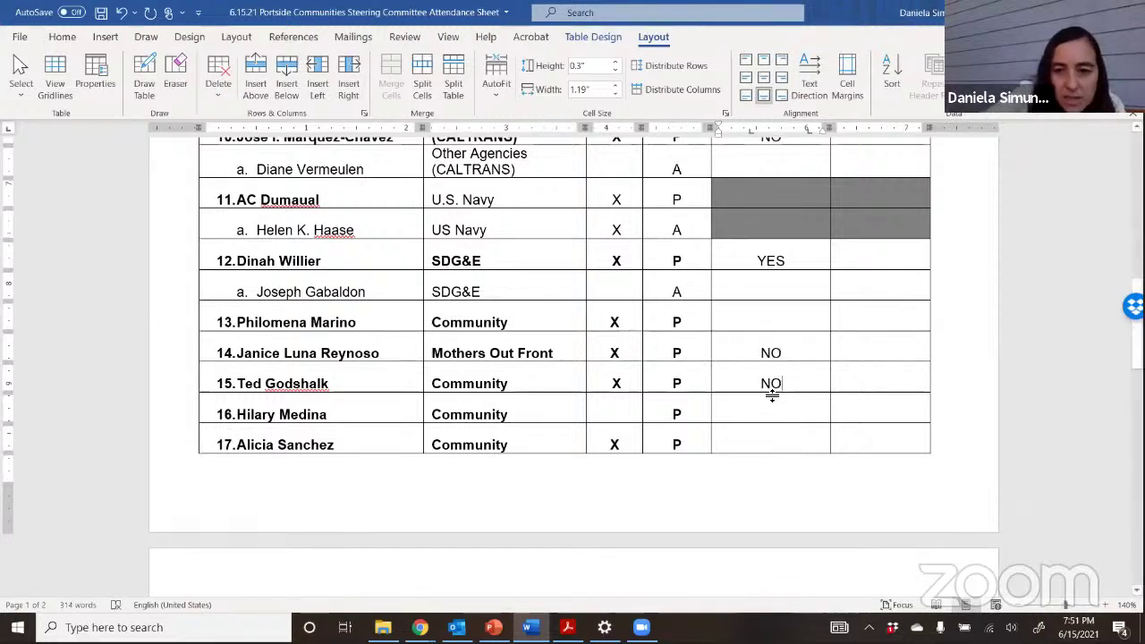
{"action": "scroll", "coordinate": [775, 414], "scroll_direction": "down", "scroll_amount": 3}
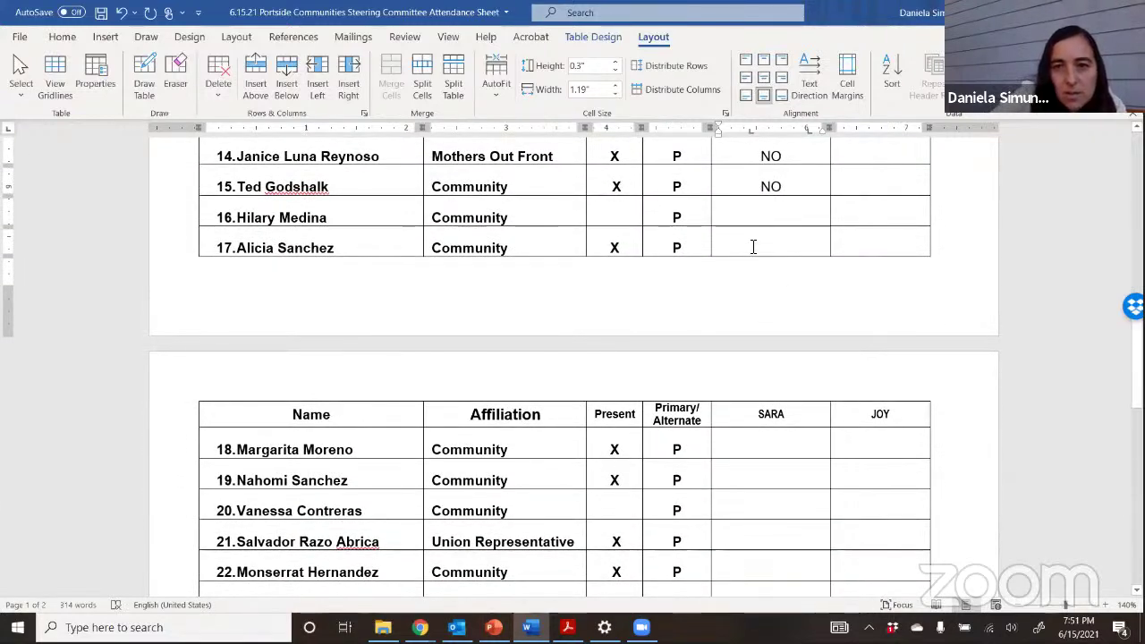
{"action": "left_click", "coordinate": [753, 247]}
{"action": "type", "text": "N"}
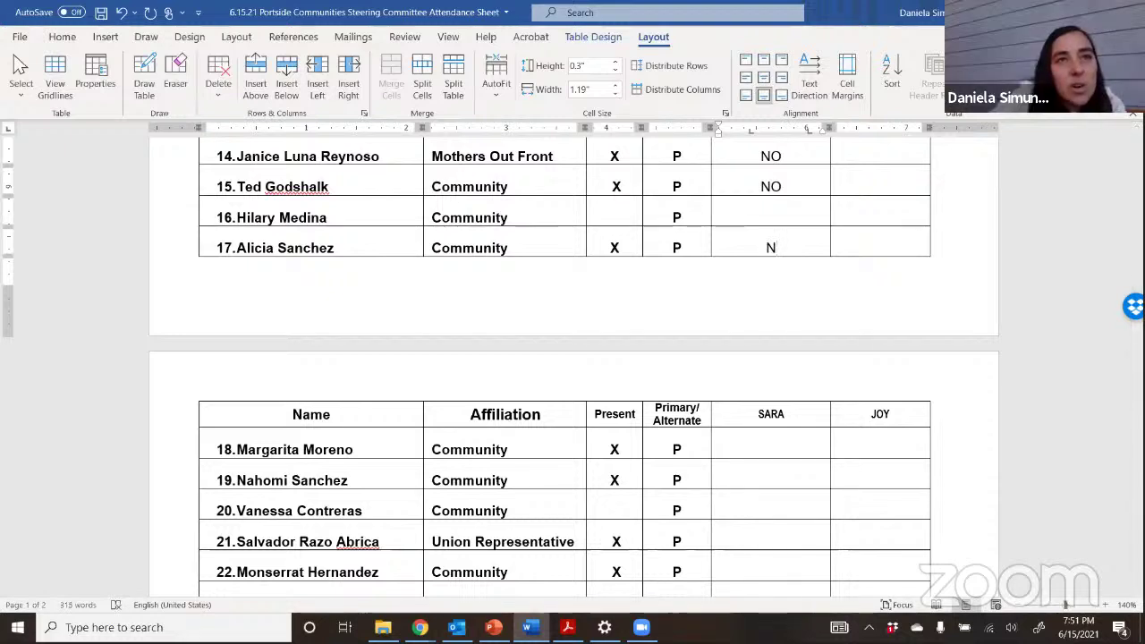
{"action": "key", "text": "BackSpace"}
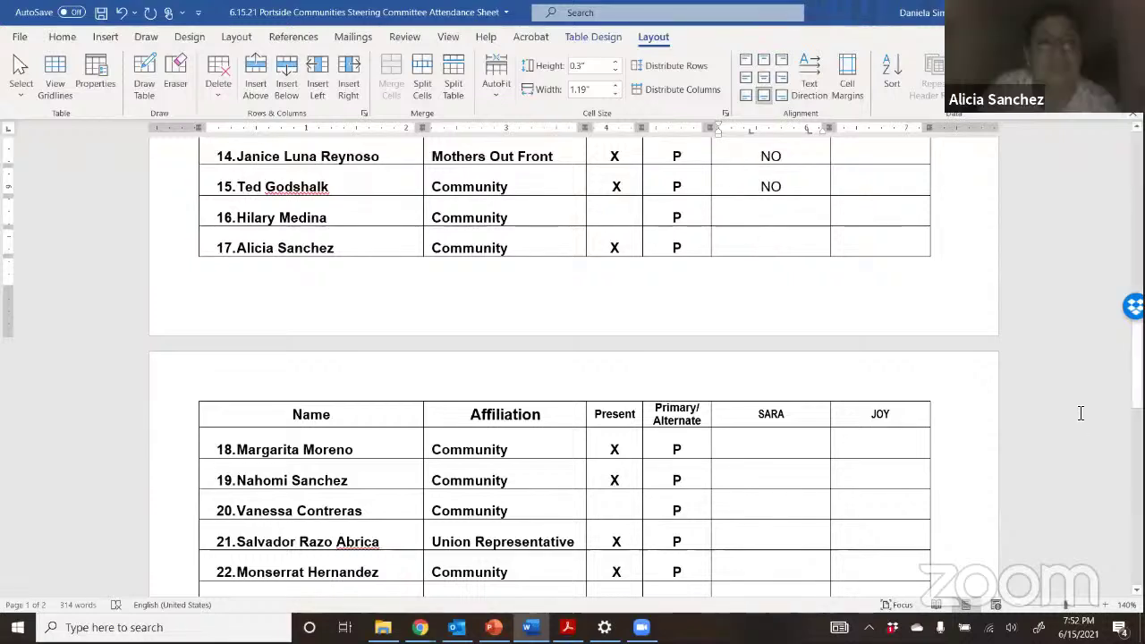
{"action": "left_click_drag", "start_coordinate": [1081, 437], "coordinate": [1075, 501]}
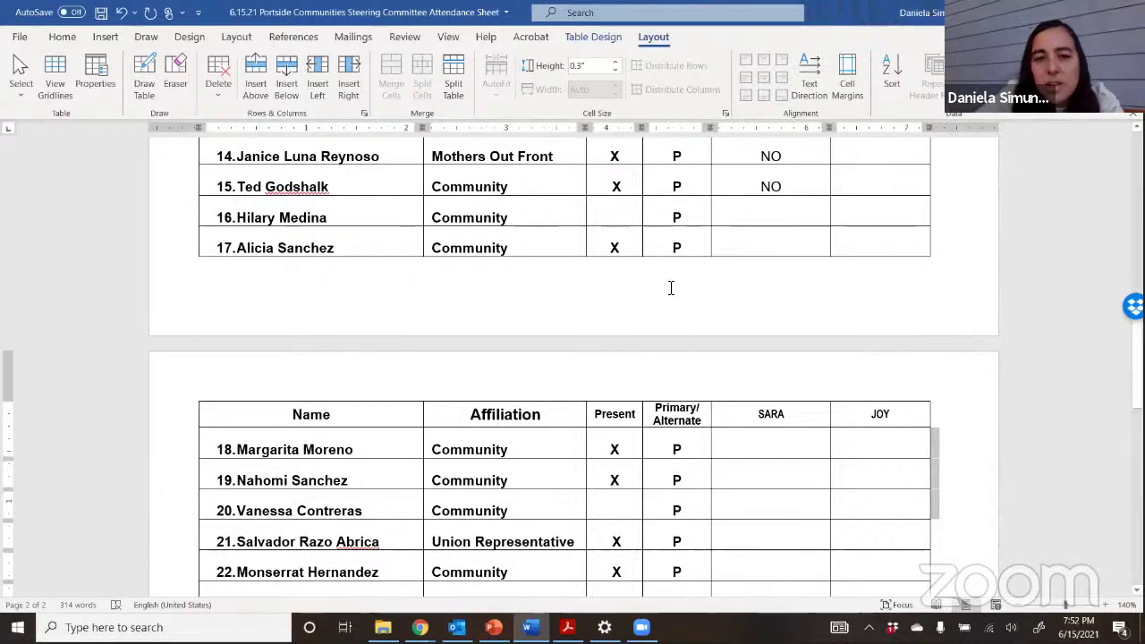
Leave row 16 blank and record NO in the first candidate's column for the Community member in row 17
{"action": "left_click", "coordinate": [765, 214]}
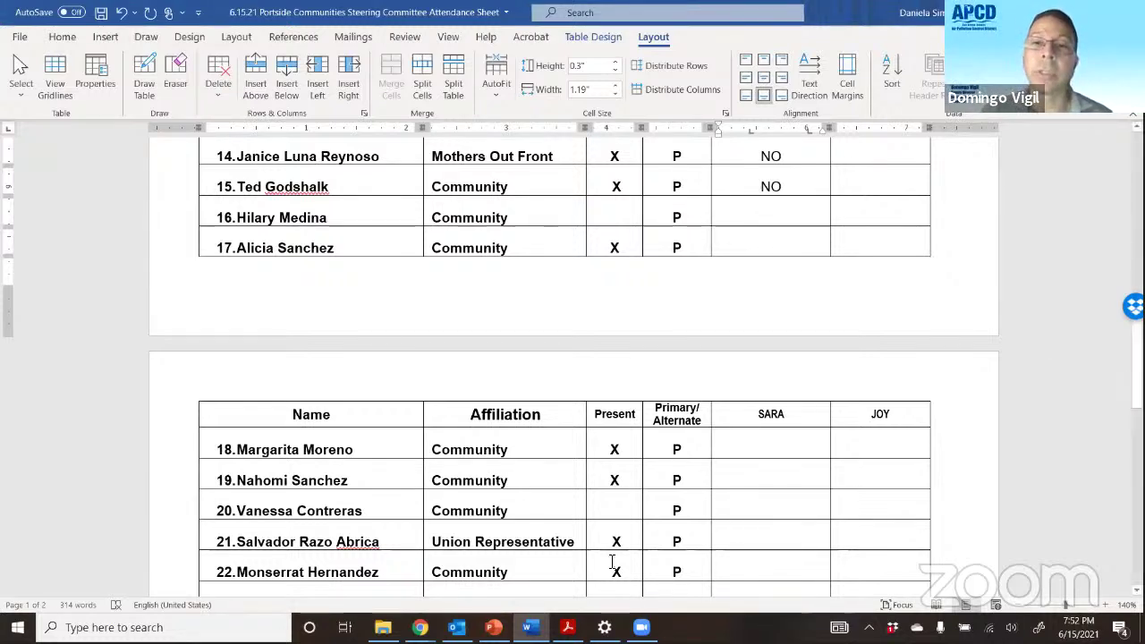
{"action": "key", "text": "Down"}
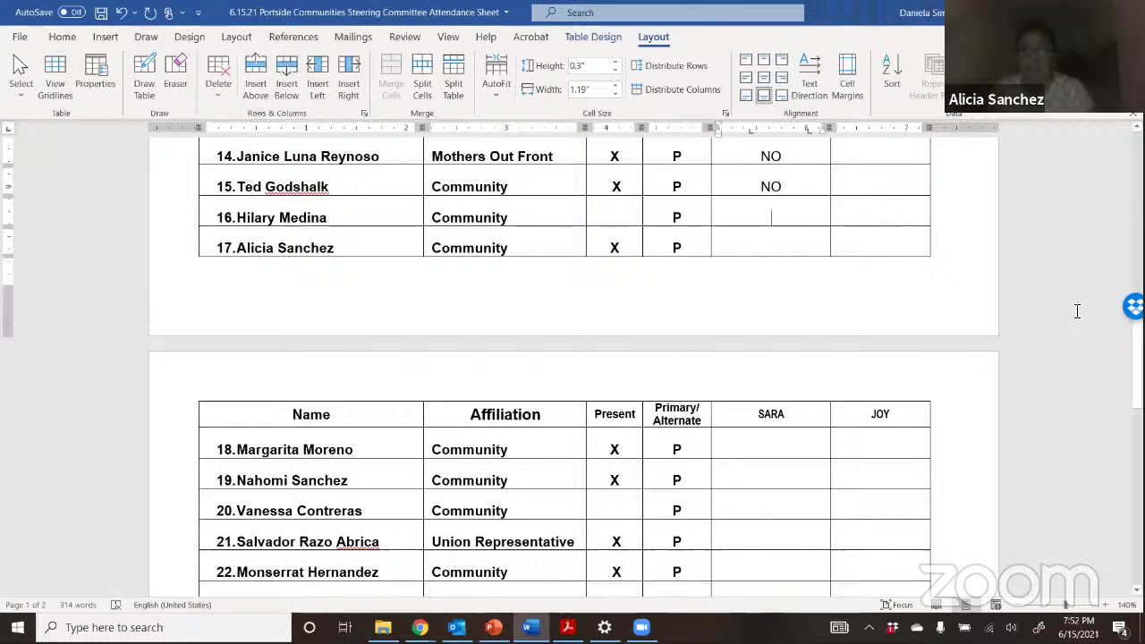
{"action": "left_click_drag", "start_coordinate": [1113, 248], "coordinate": [1113, 445]}
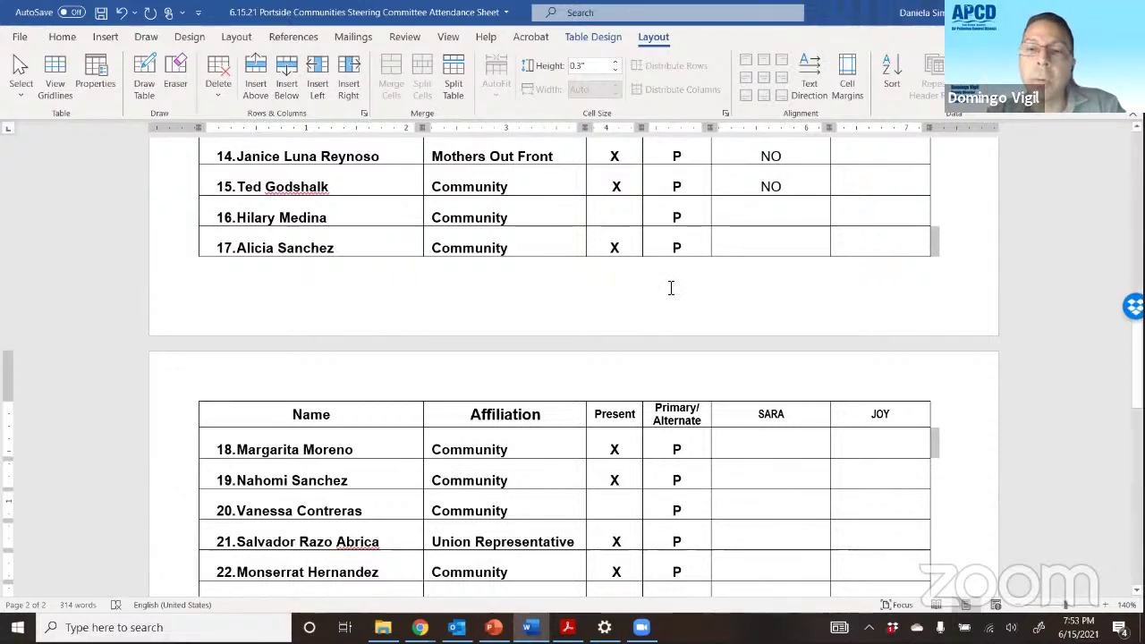
{"action": "left_click", "coordinate": [750, 253]}
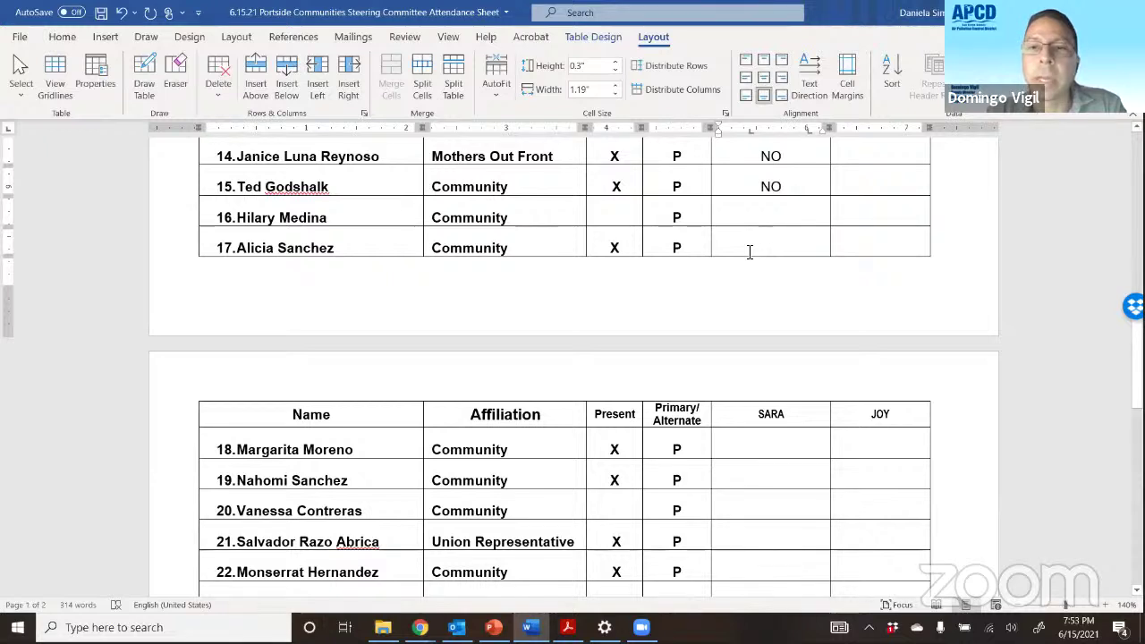
{"action": "right_click", "coordinate": [749, 251]}
{"action": "left_click", "coordinate": [741, 244]}
{"action": "right_click", "coordinate": [740, 244]}
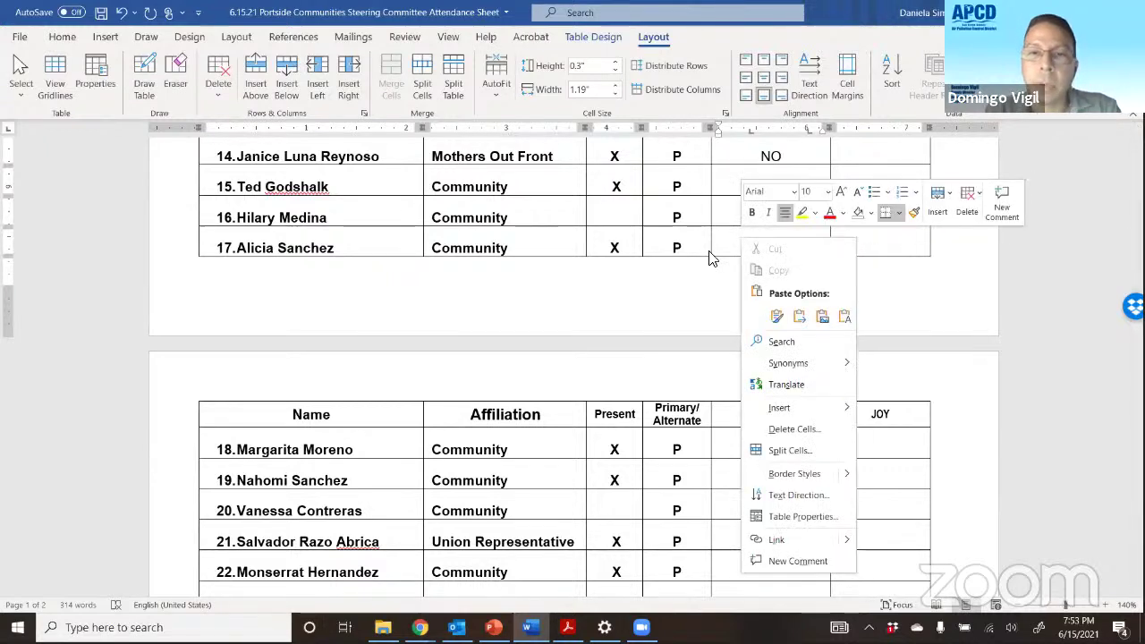
{"action": "key", "text": "Escape"}
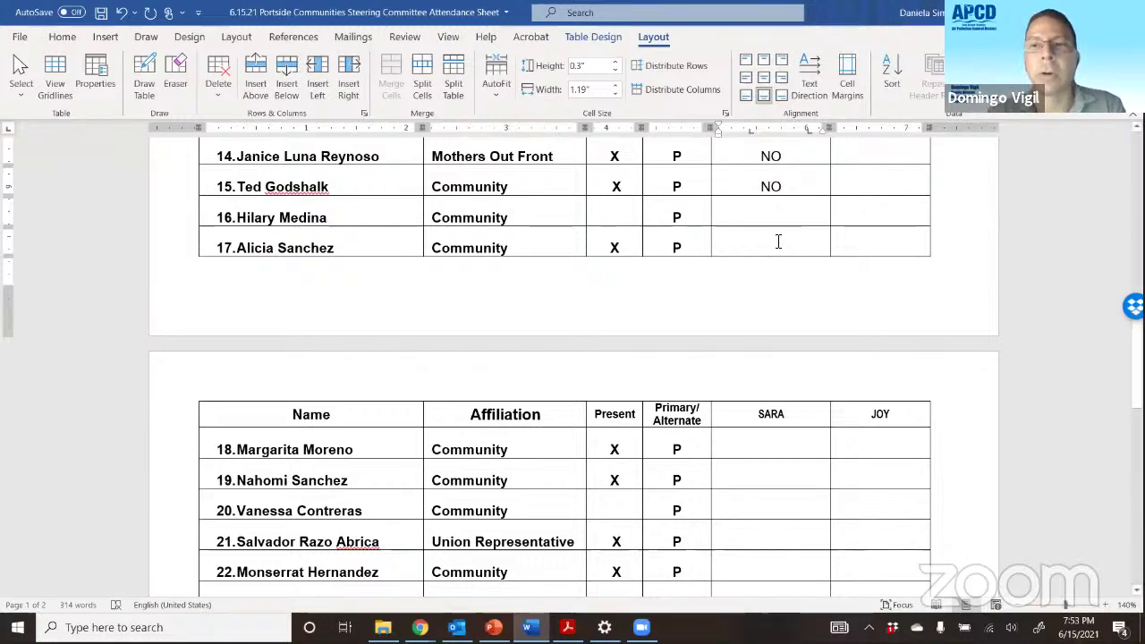
{"action": "scroll", "coordinate": [779, 242], "scroll_direction": "down", "scroll_amount": 1}
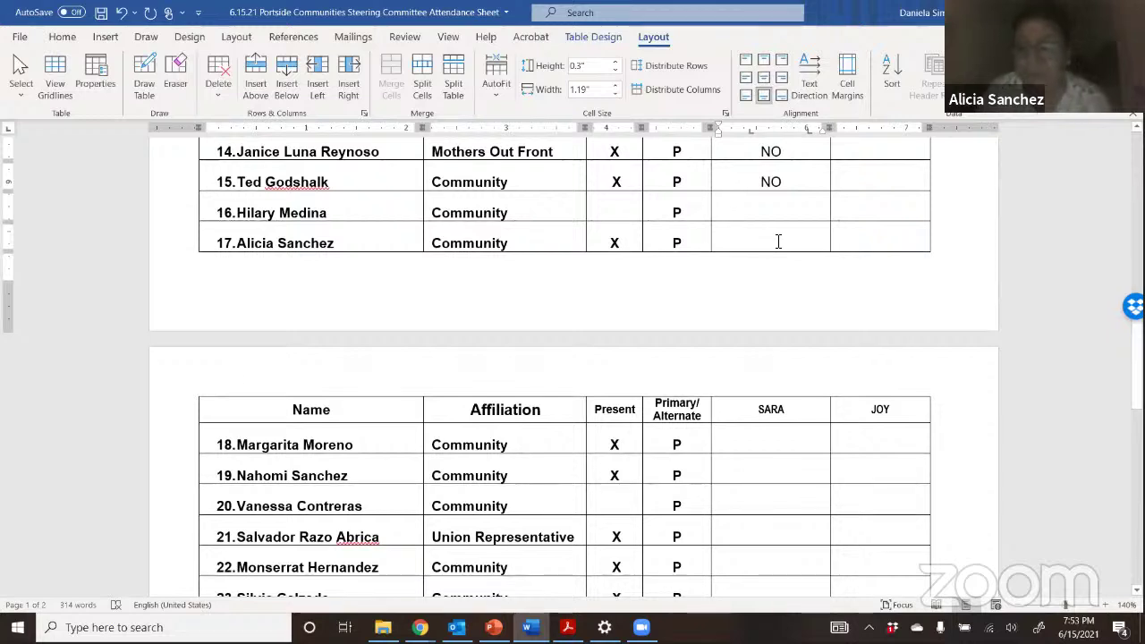
{"action": "type", "text": "NO"}
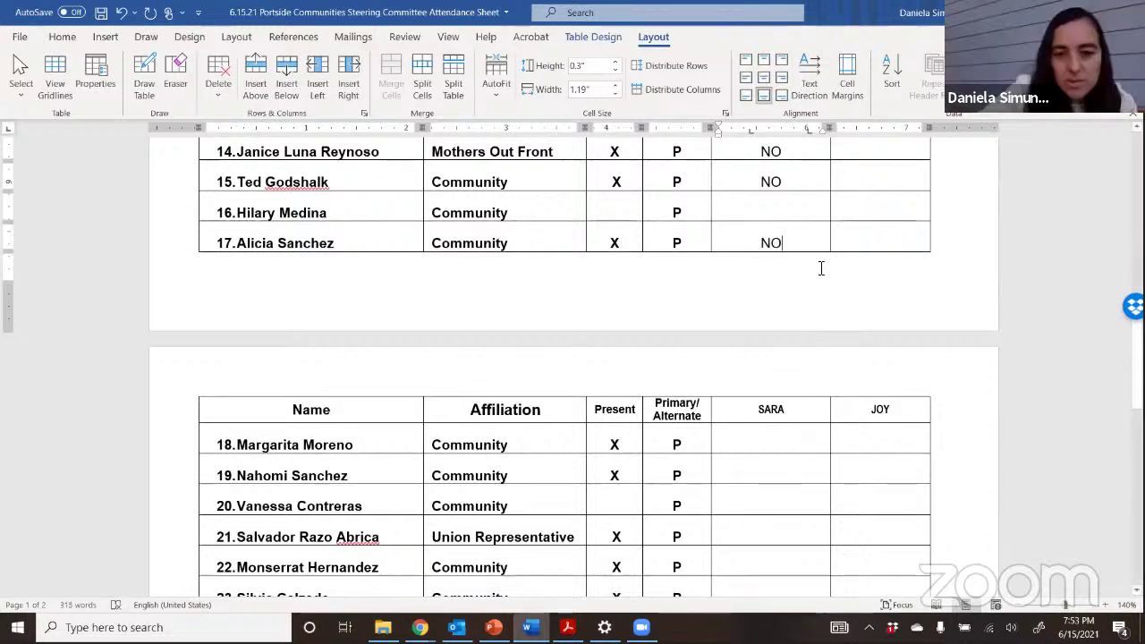
Record NO in the first candidate's column for row 18 and clear the Present mark of the Community member in row 19
{"action": "left_click", "coordinate": [747, 436]}
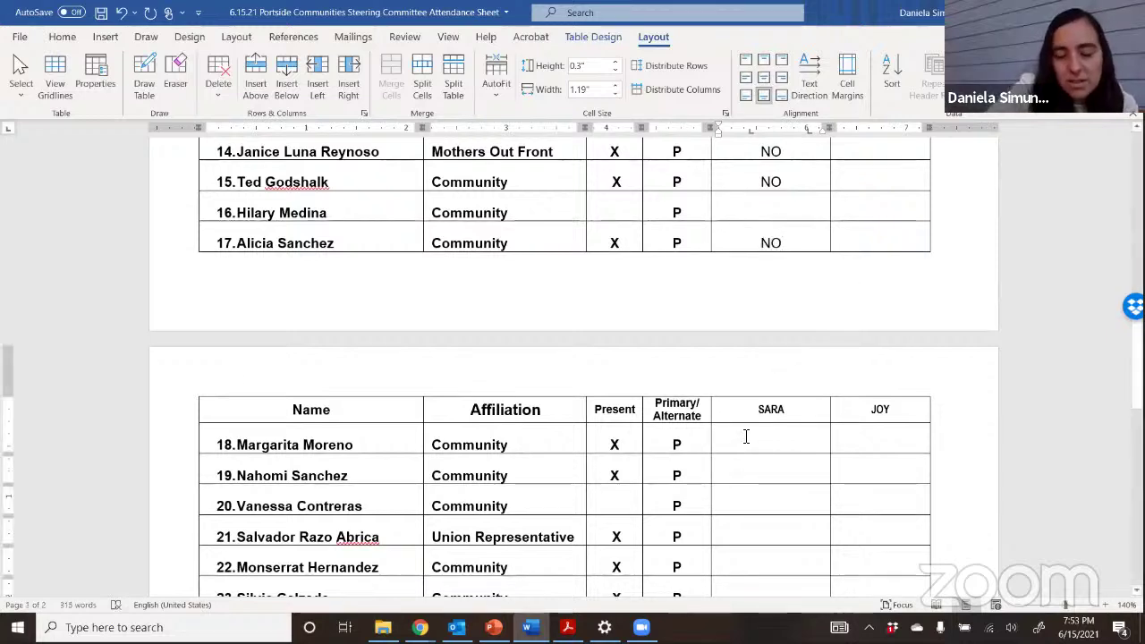
{"action": "type", "text": "NO"}
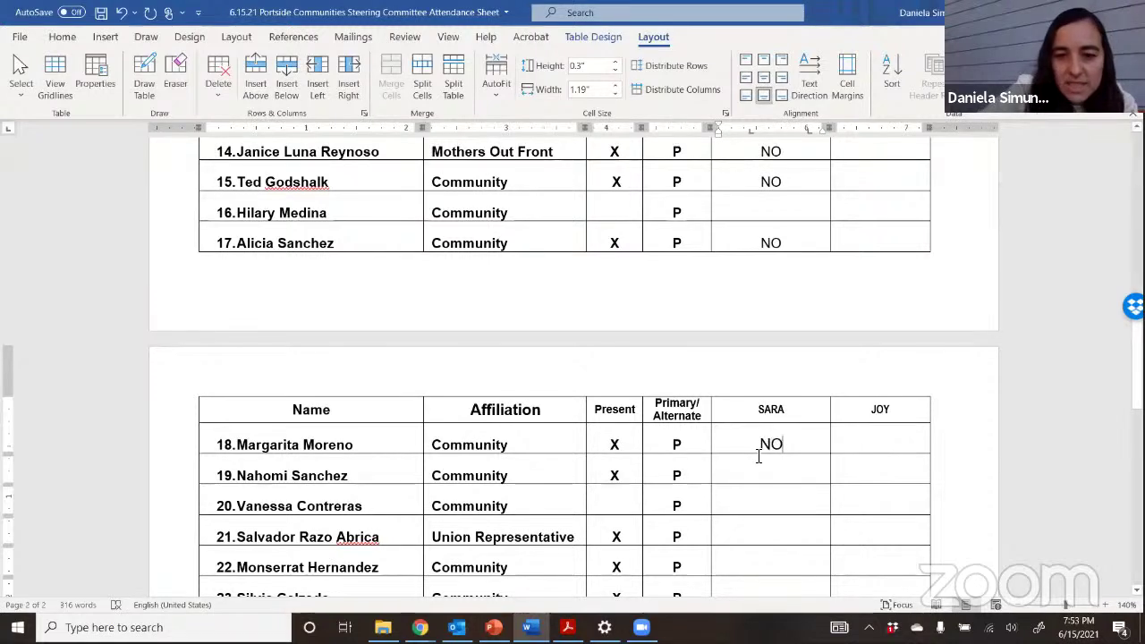
{"action": "left_click", "coordinate": [618, 475]}
{"action": "key", "text": "BackSpace"}
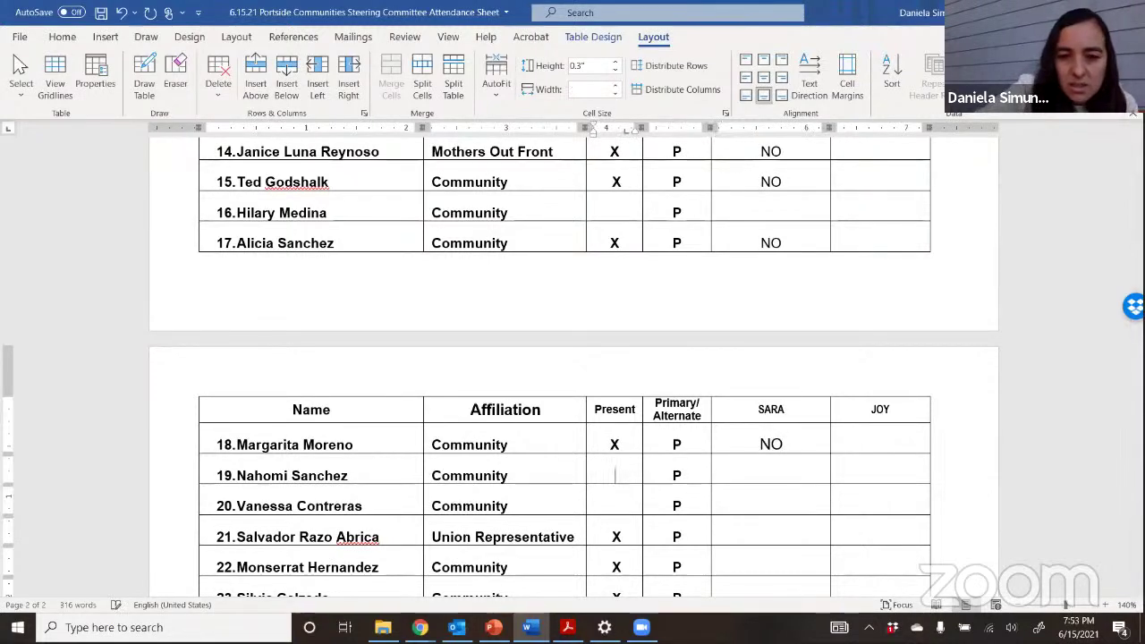
Skip rows 19 and 20 and record NO in the first candidate's column for the Union Representative in row 21 and the Community member in row 22
{"action": "left_click", "coordinate": [764, 503]}
{"action": "scroll", "coordinate": [766, 508], "scroll_direction": "down", "scroll_amount": 1}
{"action": "scroll", "coordinate": [766, 508], "scroll_direction": "down", "scroll_amount": 1}
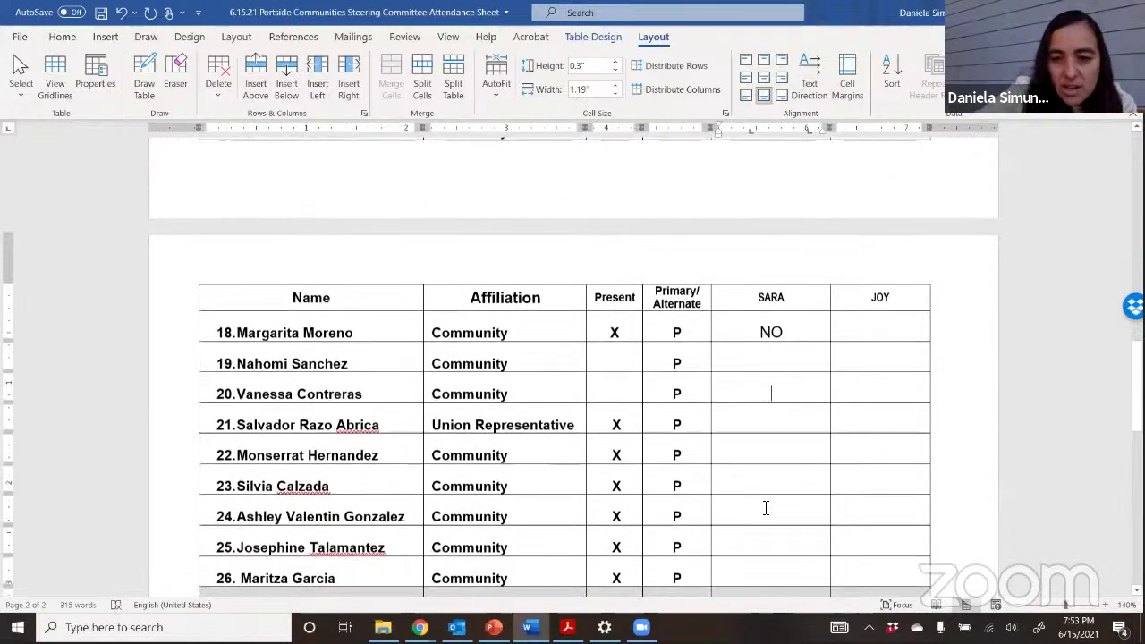
{"action": "left_click", "coordinate": [762, 426]}
{"action": "scroll", "coordinate": [763, 427], "scroll_direction": "down", "scroll_amount": 1}
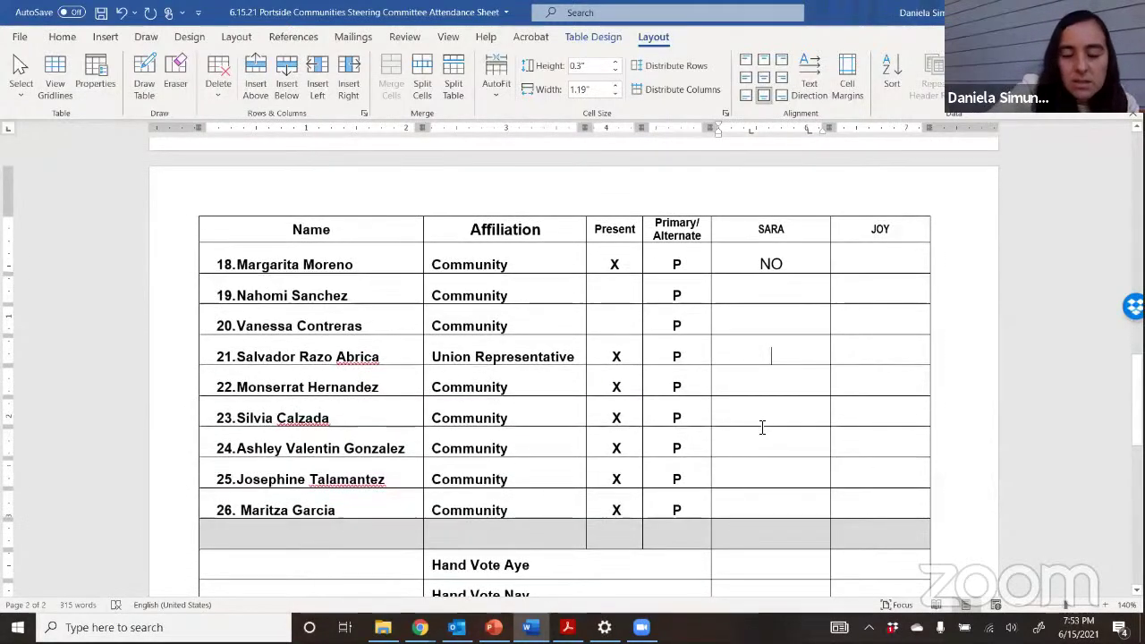
{"action": "type", "text": "NO"}
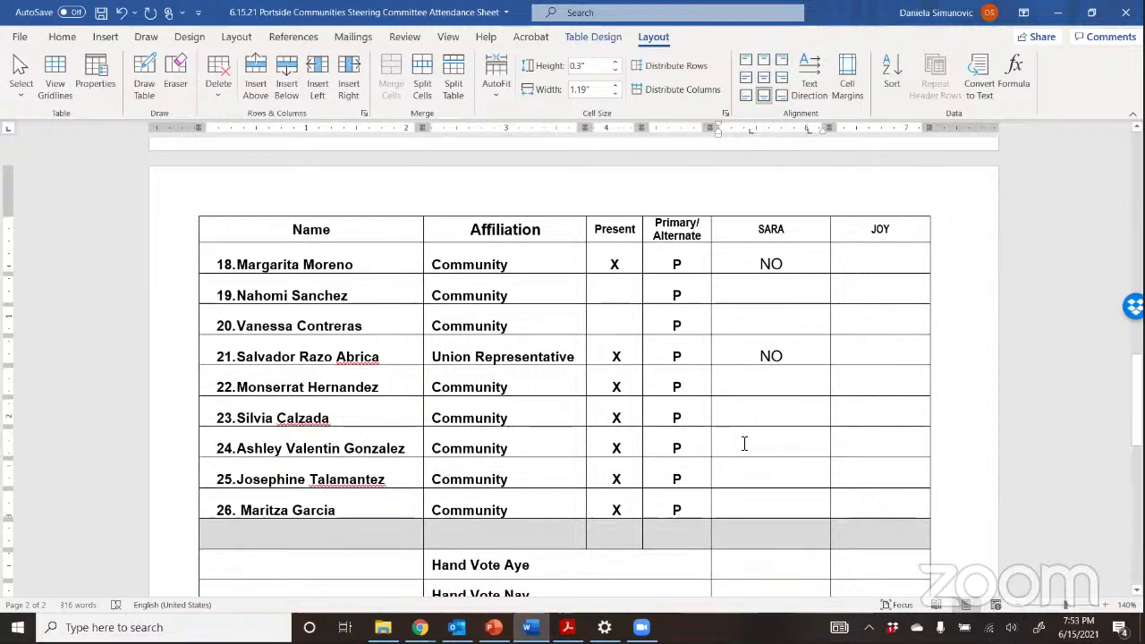
{"action": "left_click", "coordinate": [775, 378]}
{"action": "type", "text": "NO"}
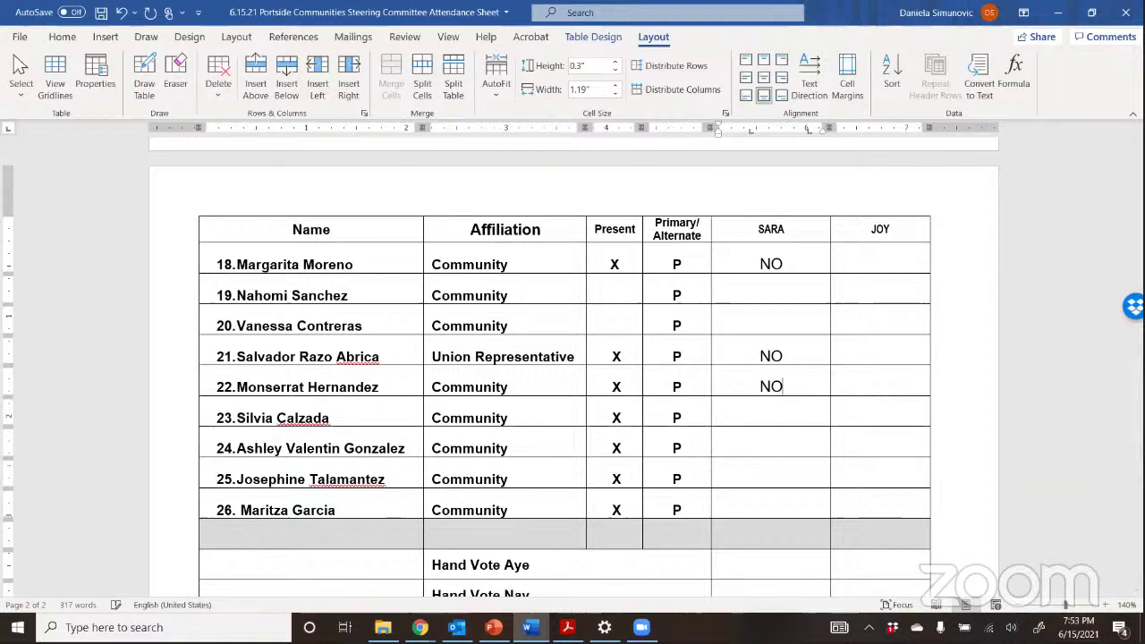
Record NO in the first candidate's column for the Community members in rows 23 and 24
{"action": "left_click", "coordinate": [769, 419]}
{"action": "type", "text": "NO"}
{"action": "left_click", "coordinate": [753, 436]}
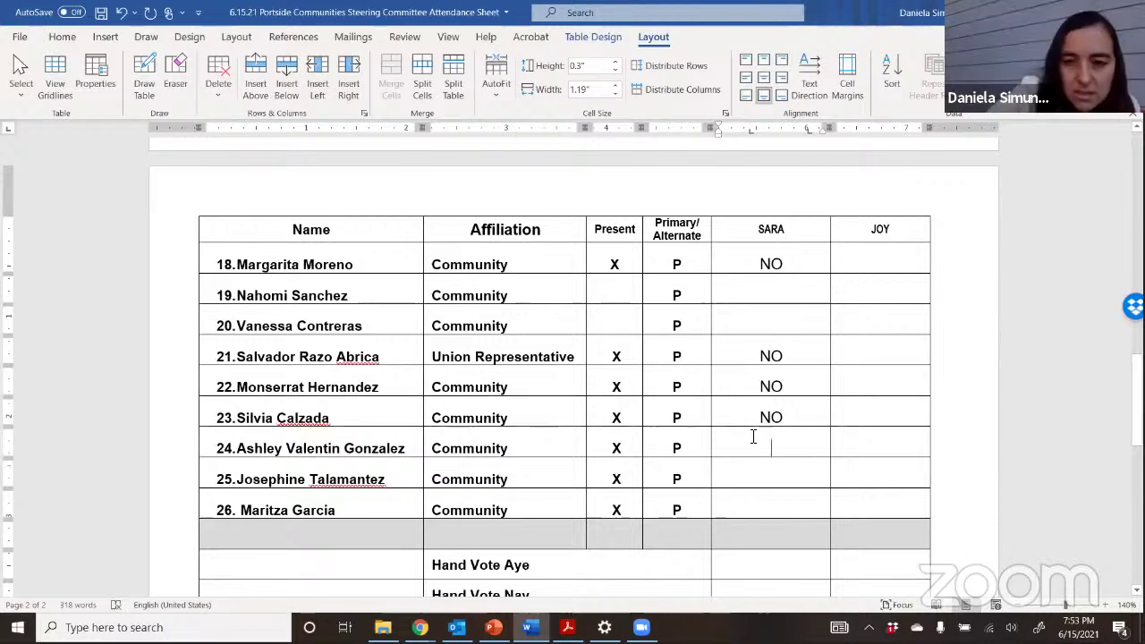
{"action": "type", "text": "NO"}
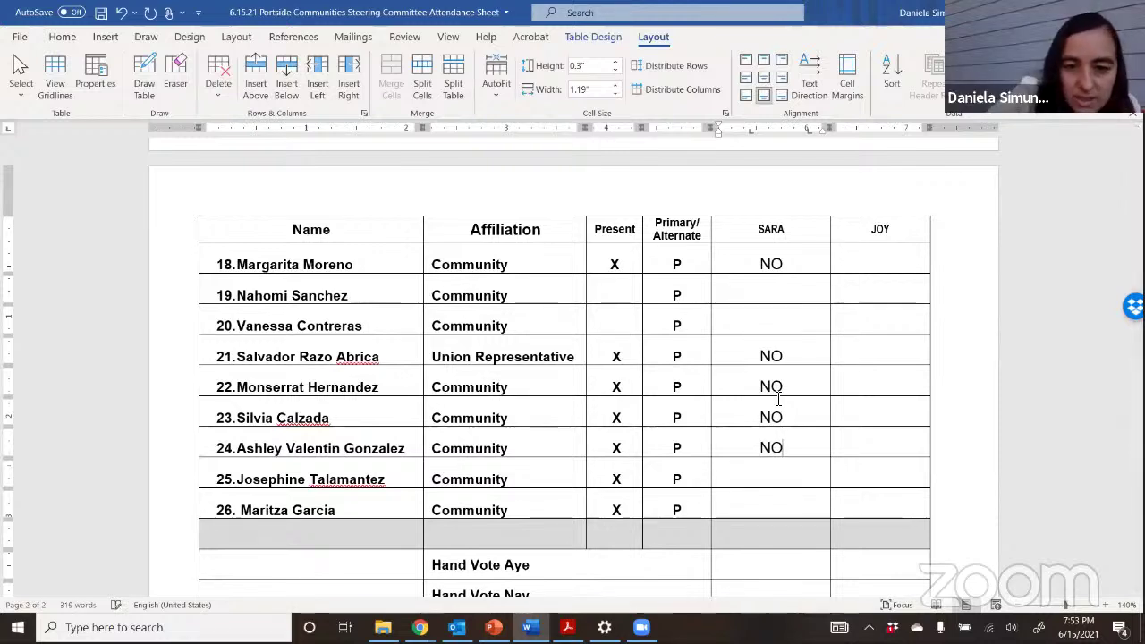
Record NO in the first candidate's column for the last two Community members, rows 25 and 26
{"action": "left_click", "coordinate": [757, 483]}
{"action": "type", "text": "NO"}
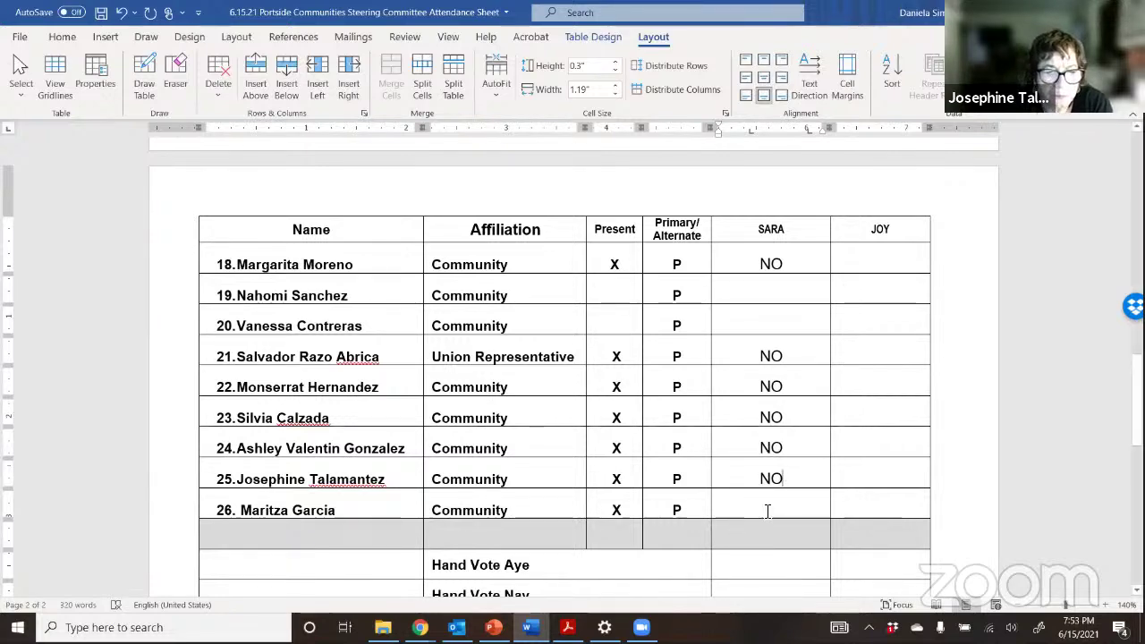
{"action": "left_click", "coordinate": [768, 510]}
{"action": "type", "text": "NO"}
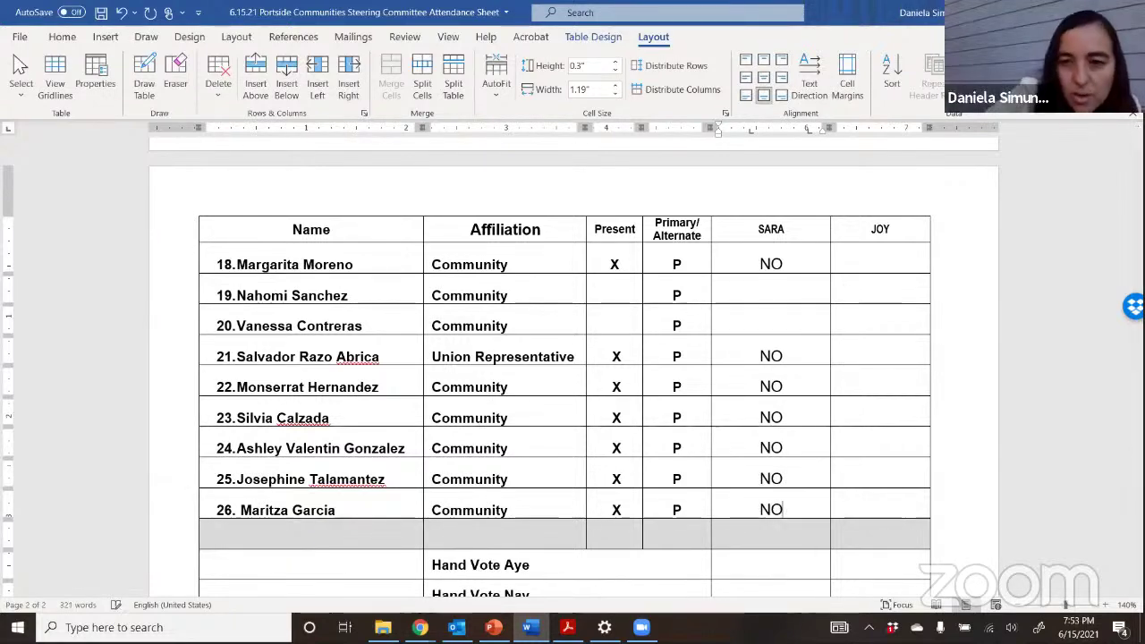
Review the first candidate's votes and enter the totals in that column: 18 for Hand Vote Nay and 4 for Hand Vote Aye
{"action": "scroll", "coordinate": [573, 367], "scroll_direction": "up", "scroll_amount": 10}
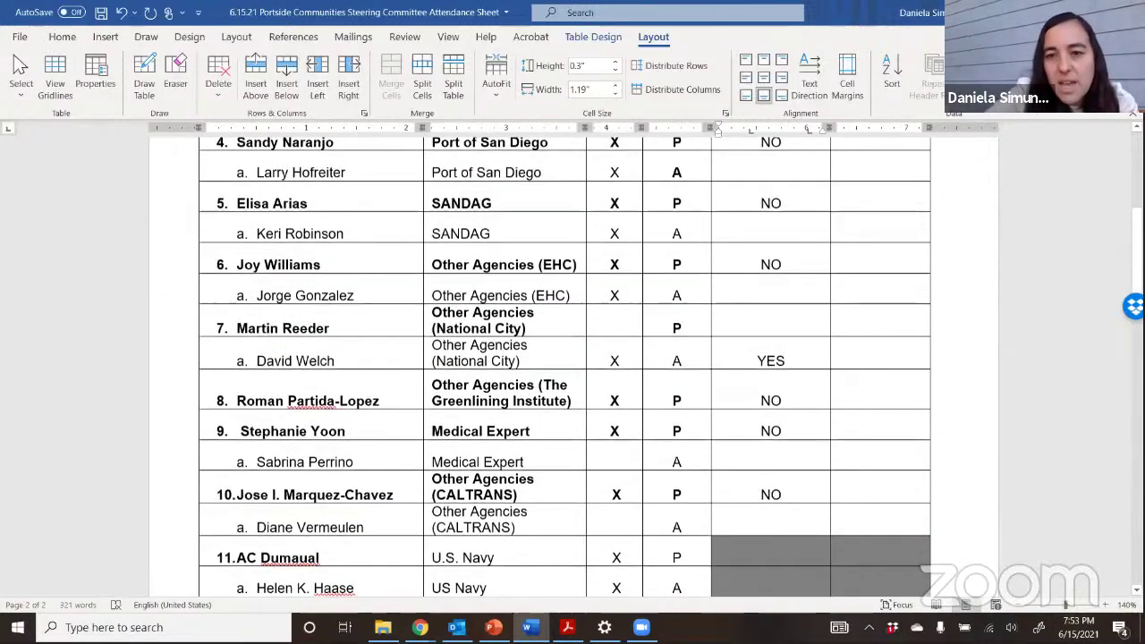
{"action": "scroll", "coordinate": [839, 517], "scroll_direction": "up", "scroll_amount": 10}
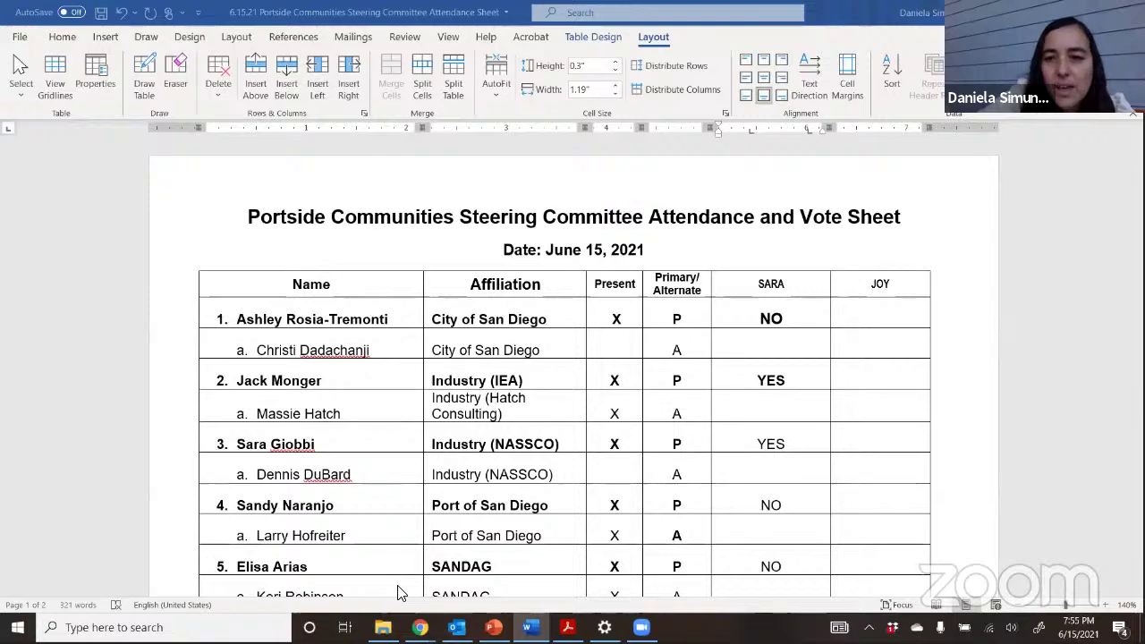
{"action": "scroll", "coordinate": [859, 397], "scroll_direction": "down", "scroll_amount": 20}
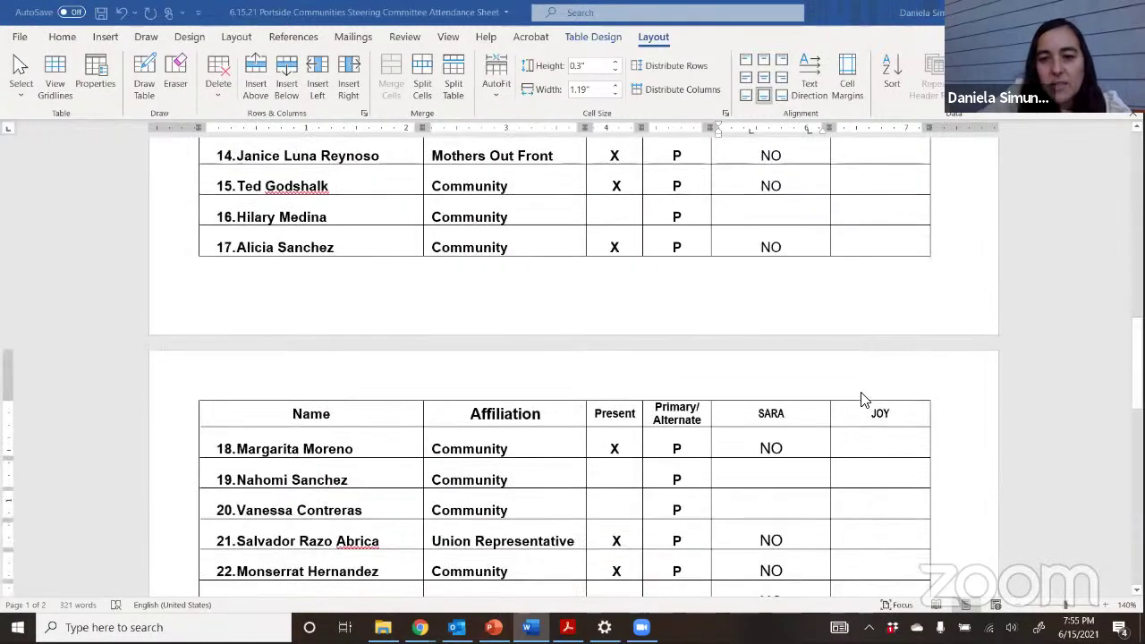
{"action": "scroll", "coordinate": [862, 400], "scroll_direction": "up", "scroll_amount": 15}
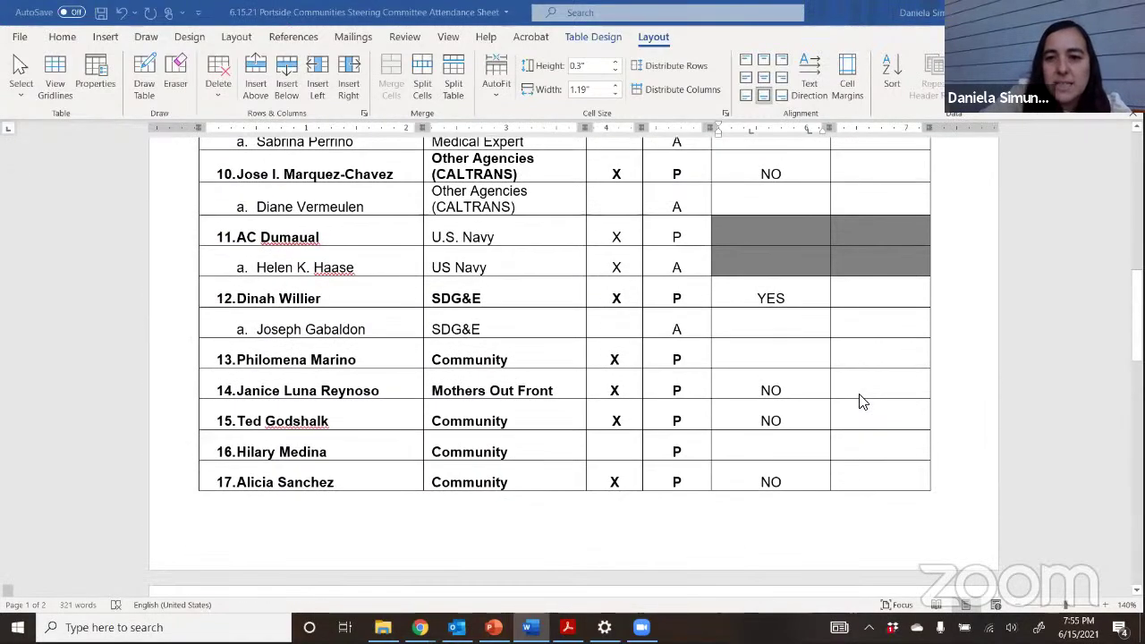
{"action": "scroll", "coordinate": [860, 401], "scroll_direction": "down", "scroll_amount": 10}
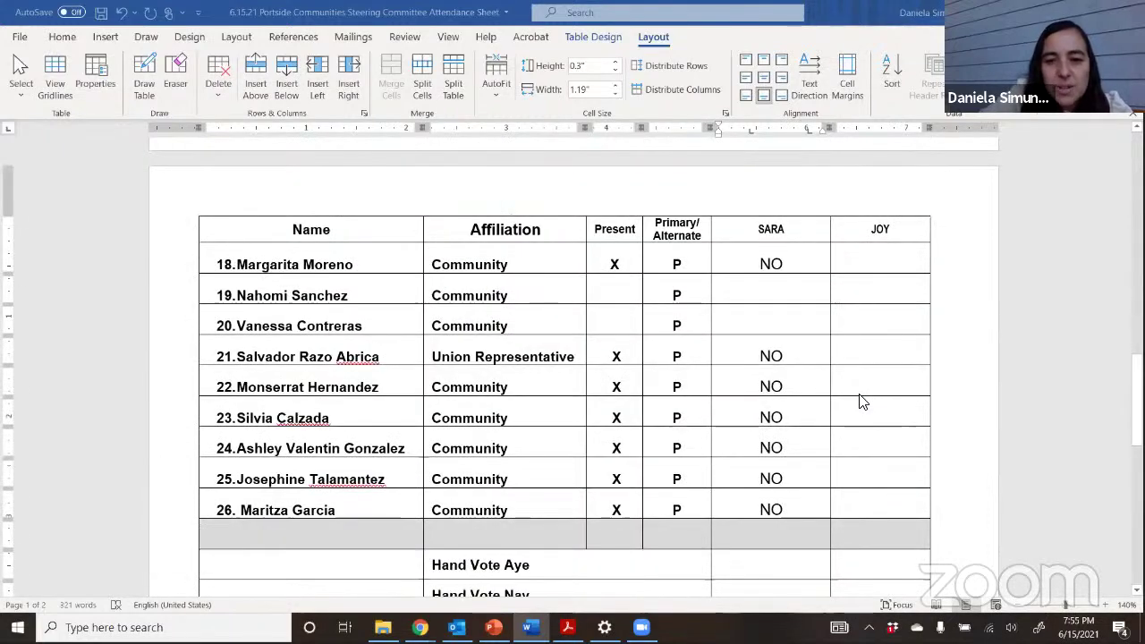
{"action": "scroll", "coordinate": [860, 402], "scroll_direction": "down", "scroll_amount": 4}
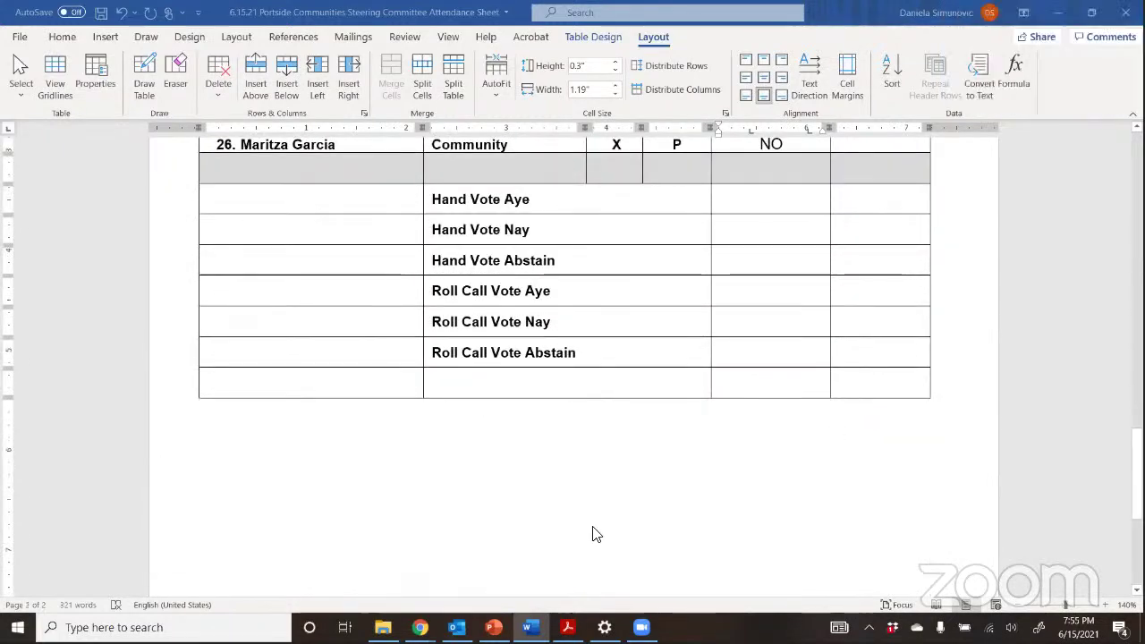
{"action": "left_click", "coordinate": [756, 235]}
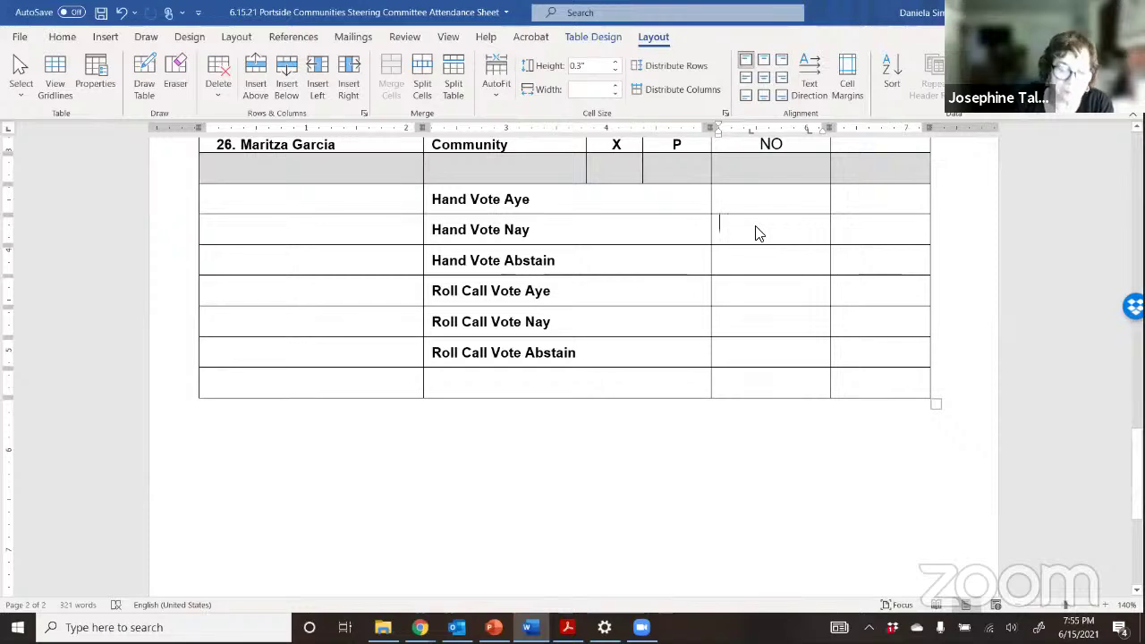
{"action": "type", "text": "18"}
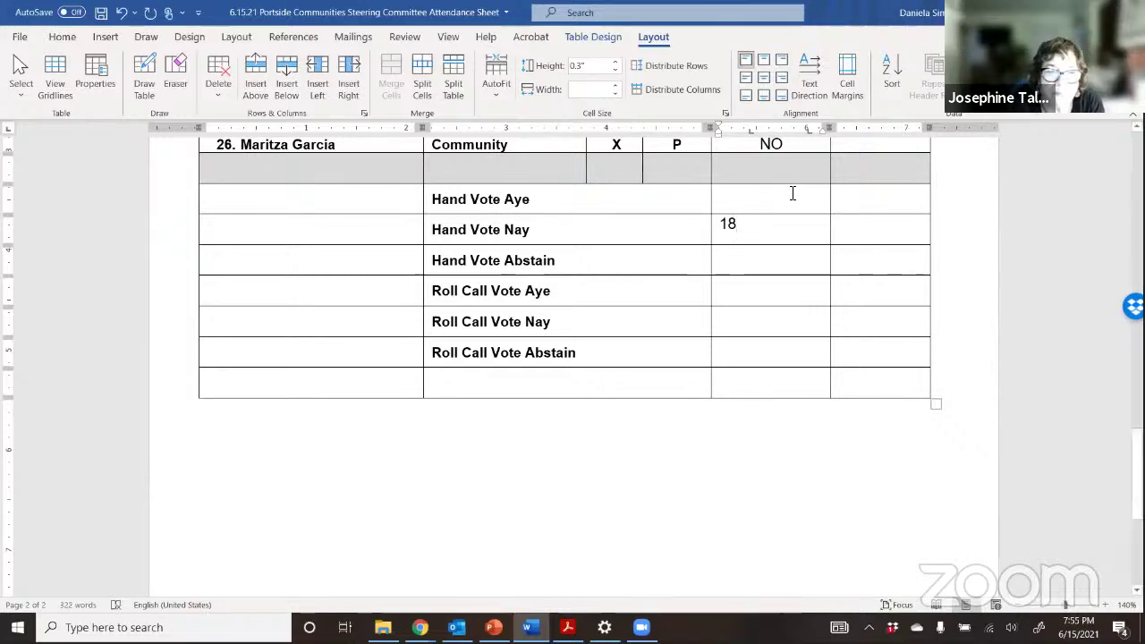
{"action": "type", "text": "4"}
Return to the start of the table and place the cursor in the second candidate's column for the primary City of San Diego member
{"action": "scroll", "coordinate": [792, 193], "scroll_direction": "up", "scroll_amount": 10}
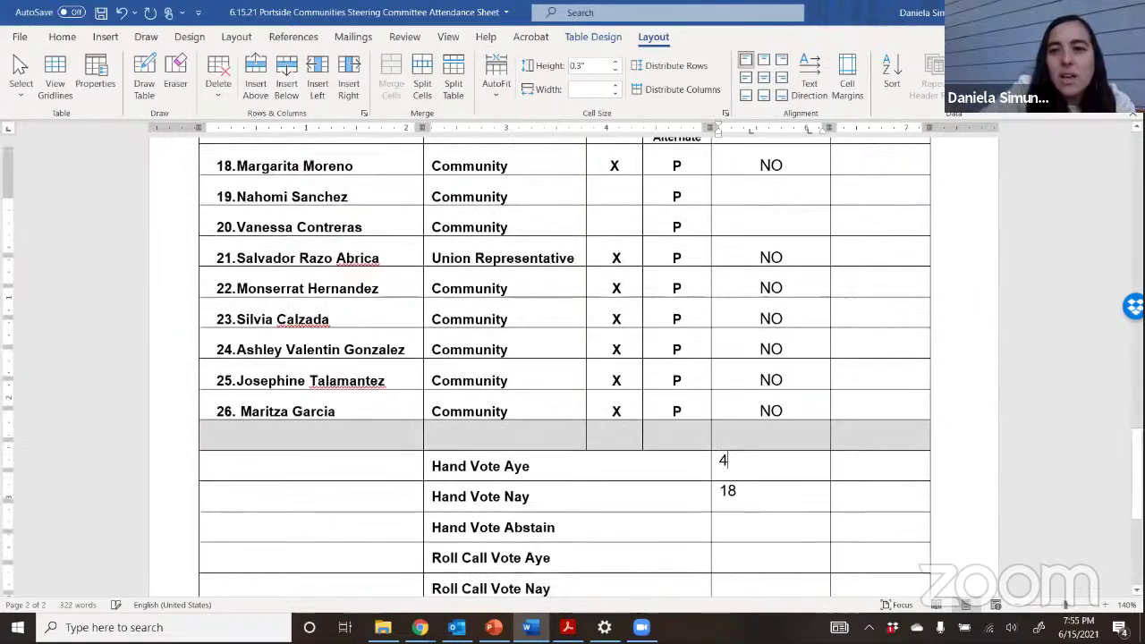
{"action": "scroll", "coordinate": [787, 194], "scroll_direction": "up", "scroll_amount": 15}
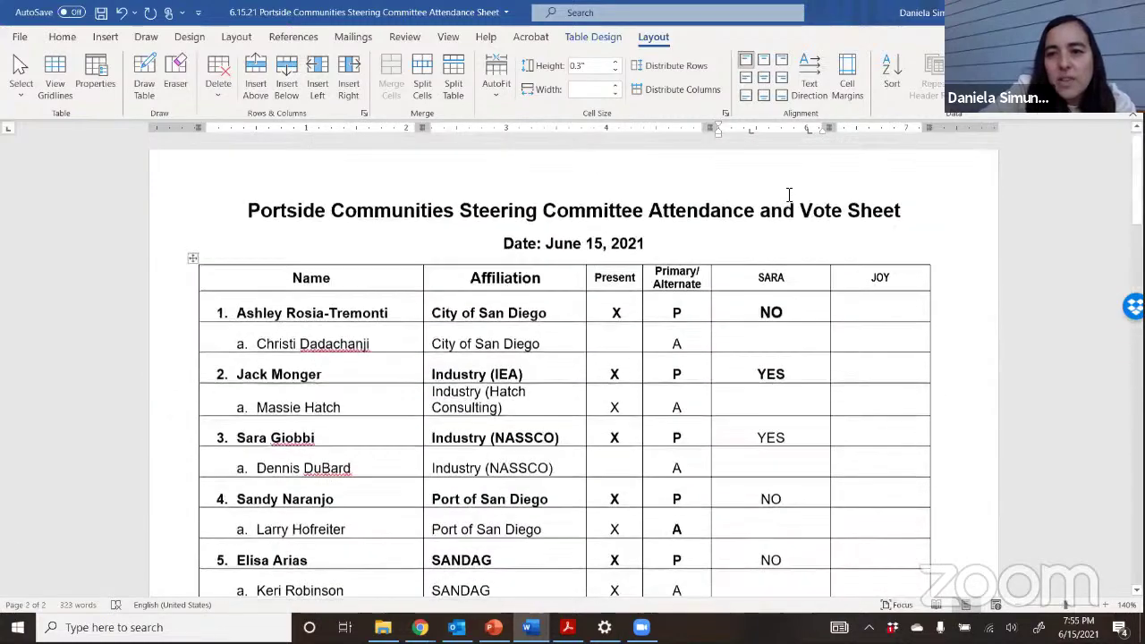
{"action": "left_click", "coordinate": [898, 313]}
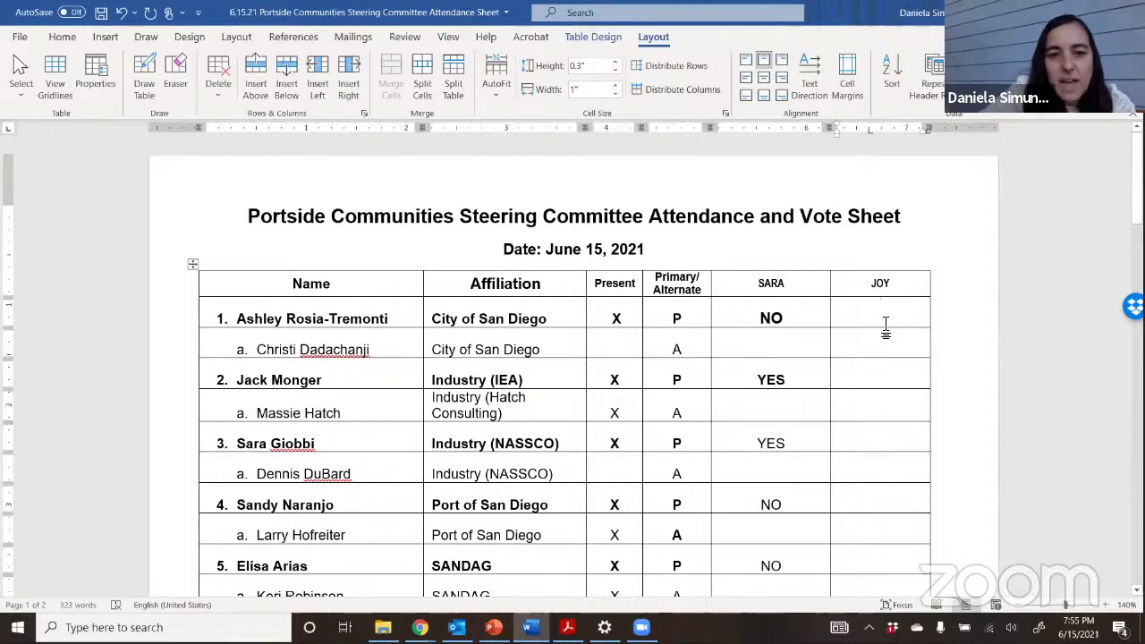
{"action": "scroll", "coordinate": [883, 325], "scroll_direction": "down", "scroll_amount": 1}
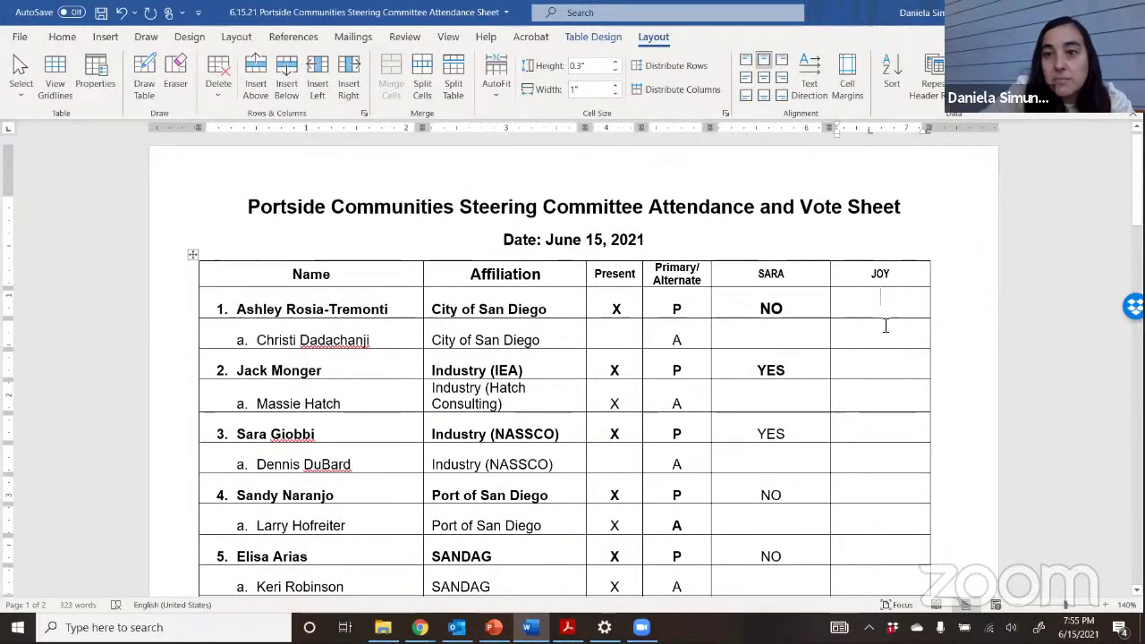